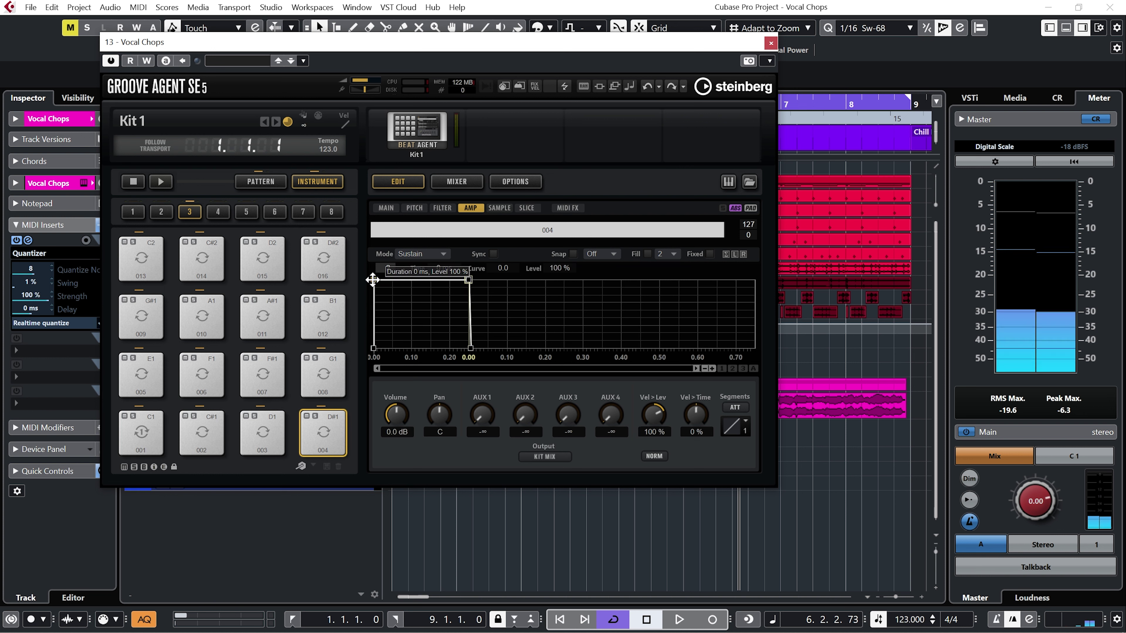
Step: Shape the chop pads' amp envelope with a very short attack and a 10 ms release
{"action": "left_click", "coordinate": [141, 377]}
{"action": "left_click_drag", "start_coordinate": [375, 280], "coordinate": [377, 280]}
{"action": "left_click_drag", "start_coordinate": [476, 349], "coordinate": [478, 348]}
Step: Bring up pad 007's main settings and fit its sample range in the waveform display
{"action": "left_click", "coordinate": [264, 375]}
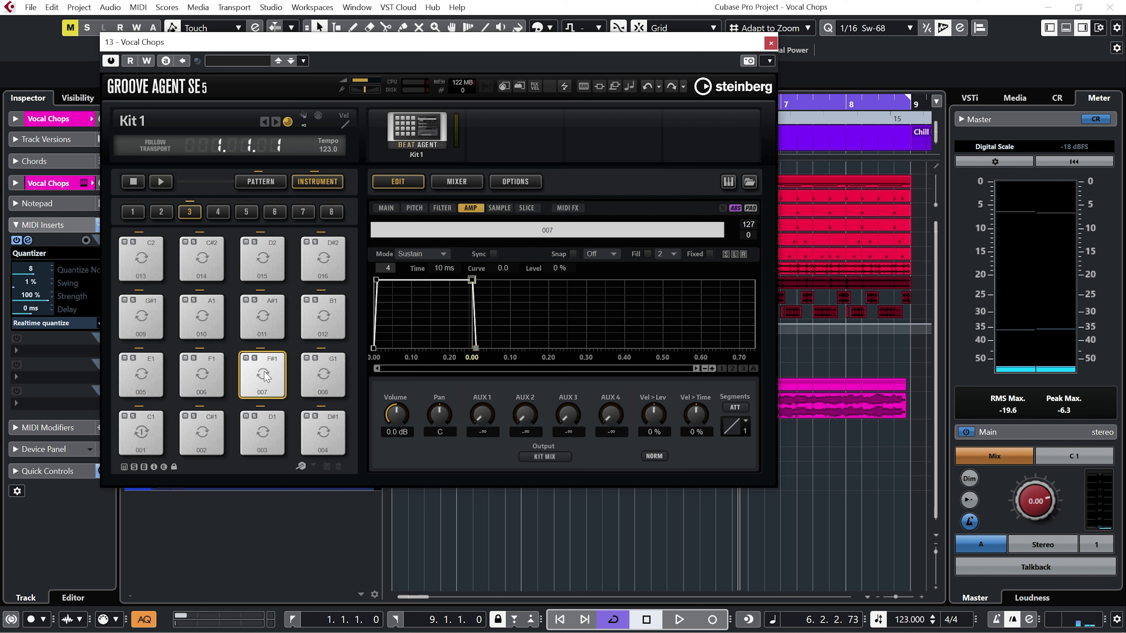
{"action": "left_click", "coordinate": [386, 209]}
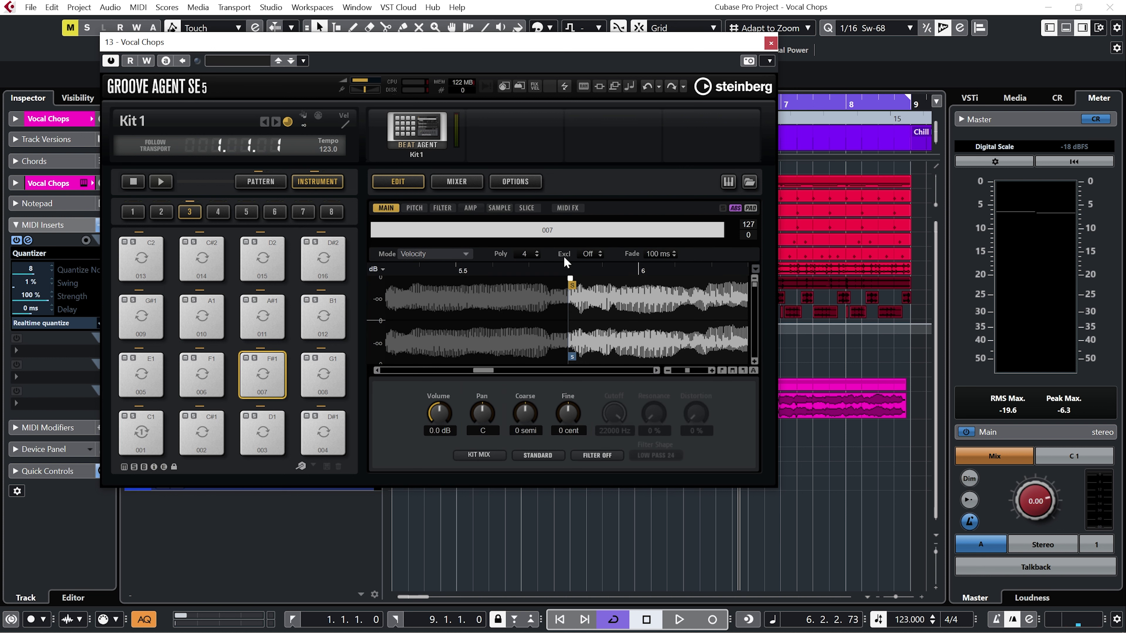
{"action": "left_click", "coordinate": [732, 371]}
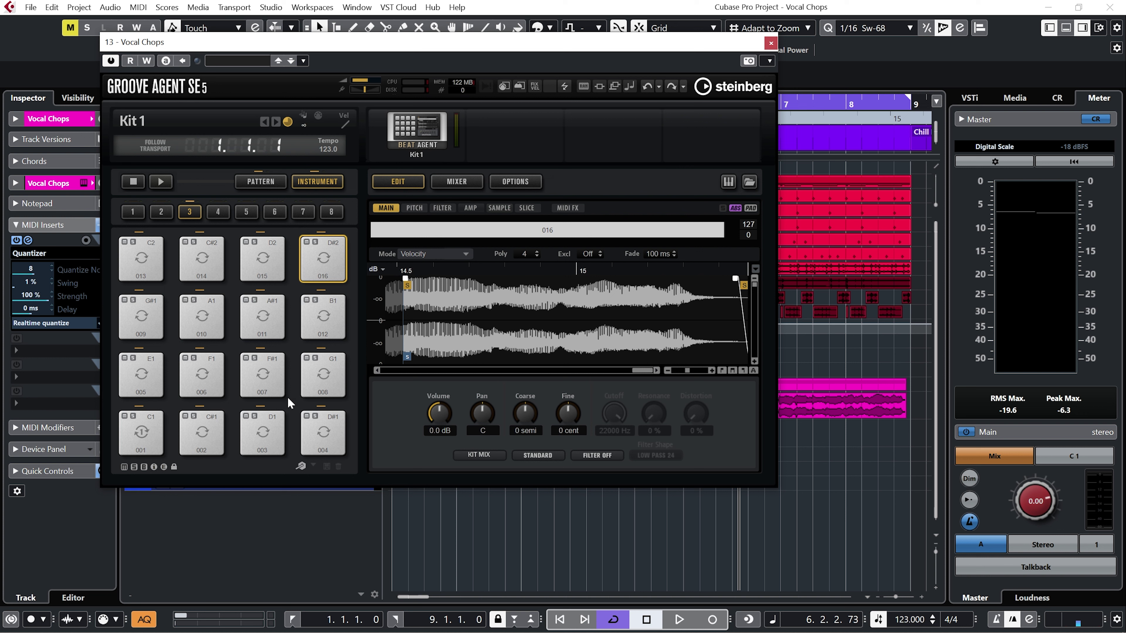
Step: Raise pad 009's coarse tuning to 12 semitones and set its AudioWarp mode to Solo
{"action": "left_click", "coordinate": [155, 337]}
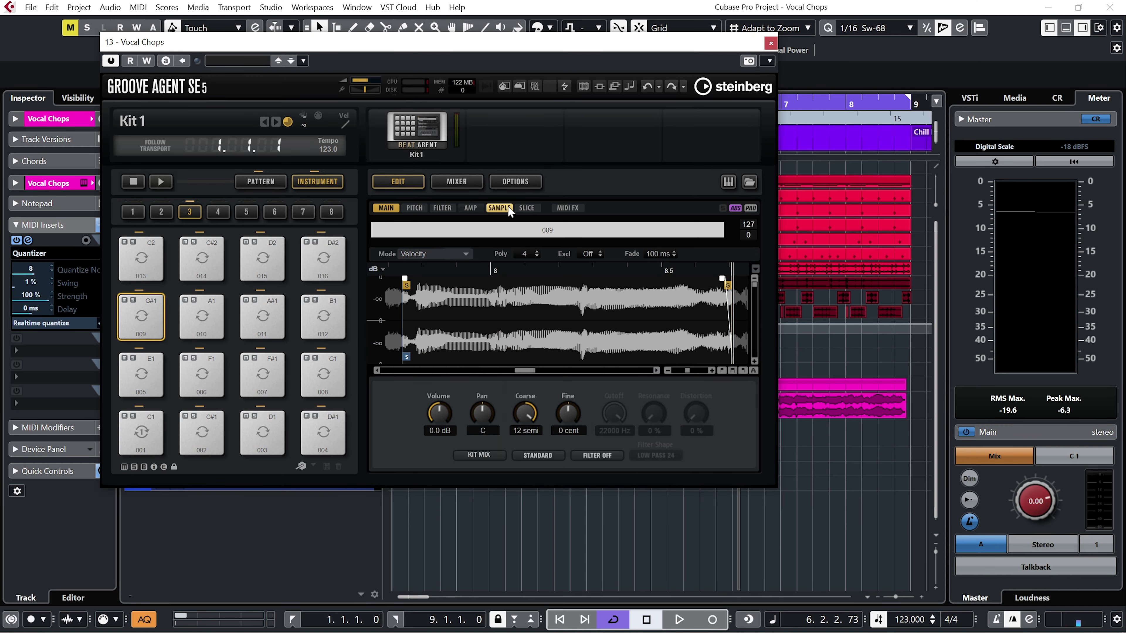
{"action": "left_click", "coordinate": [499, 208]}
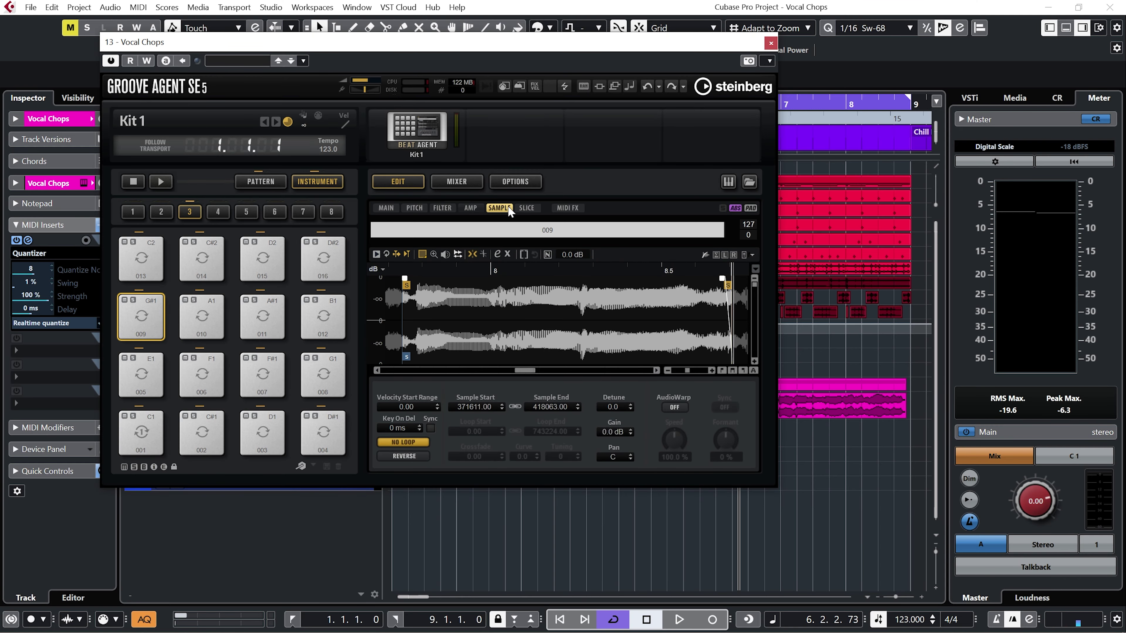
{"action": "left_click", "coordinate": [674, 408]}
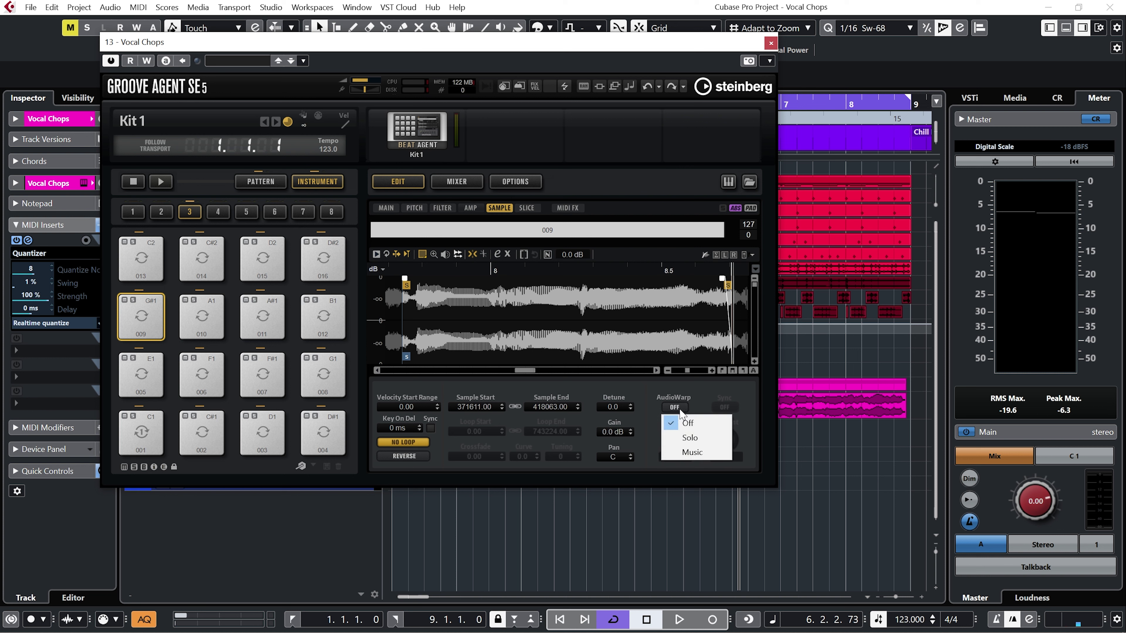
{"action": "left_click", "coordinate": [704, 438]}
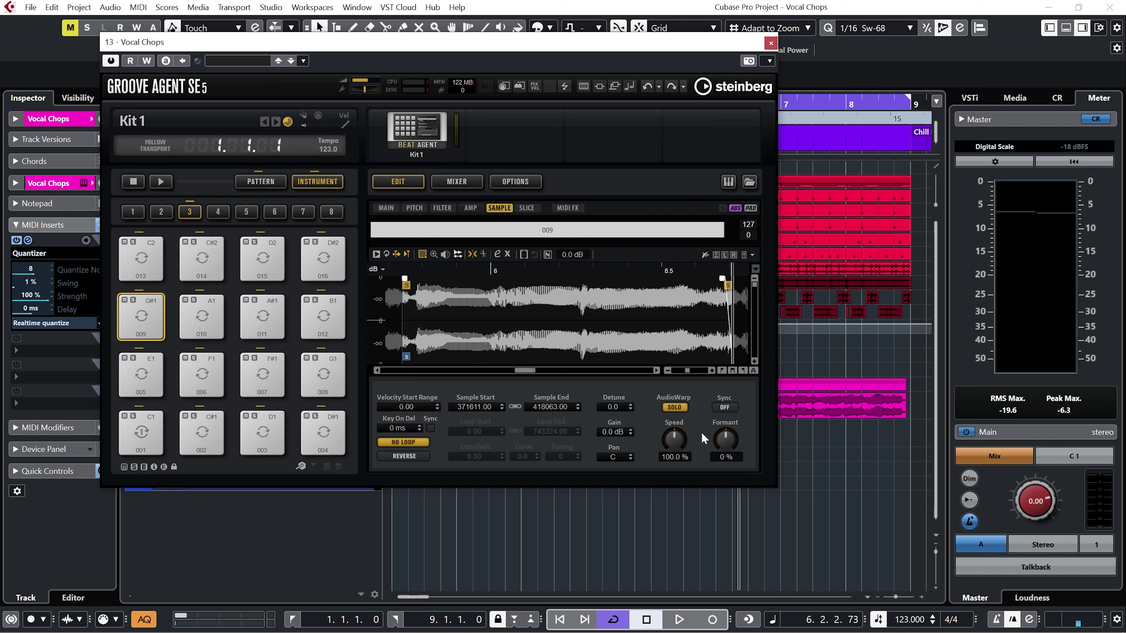
Step: Compare pad 001 with pad 009 by ear and raise pad 009's formant shift
{"action": "left_click", "coordinate": [146, 432]}
{"action": "left_click", "coordinate": [147, 321]}
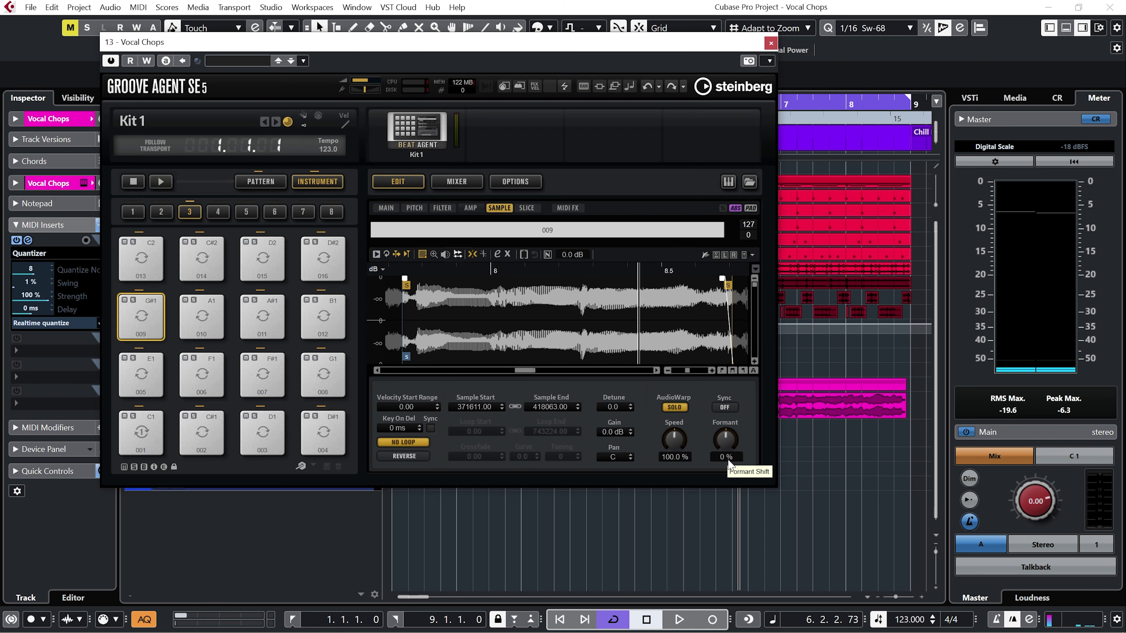
{"action": "left_click_drag", "start_coordinate": [728, 442], "coordinate": [743, 405]}
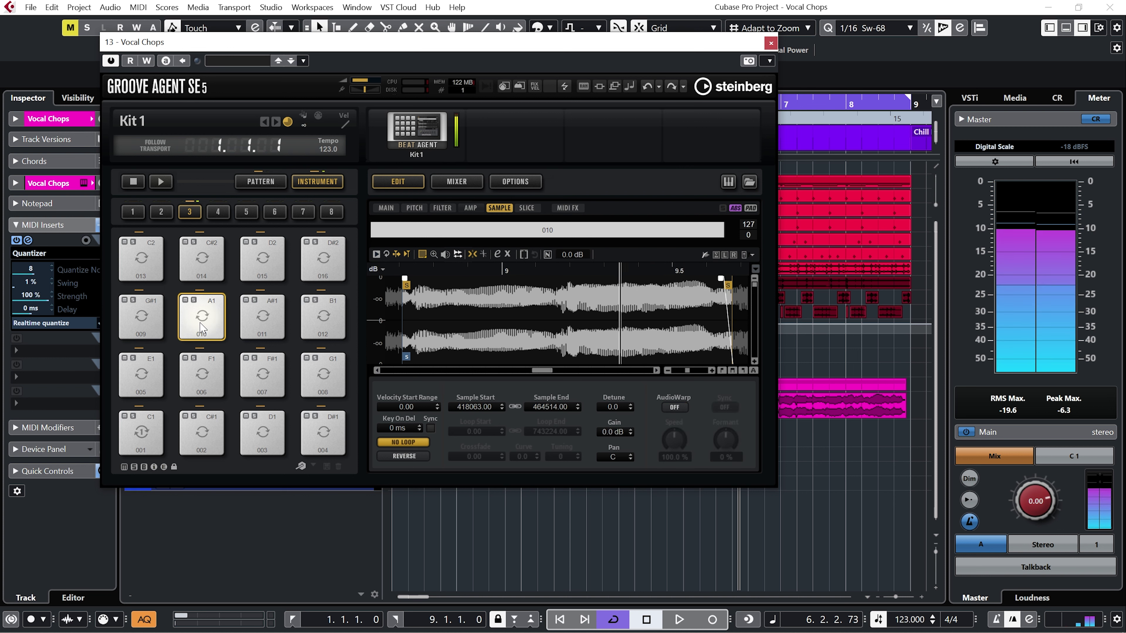
Step: Set pad 010's AudioWarp to Solo with Beats sync and a 1/2 note value, and compare it with pad 002
{"action": "left_click", "coordinate": [674, 407]}
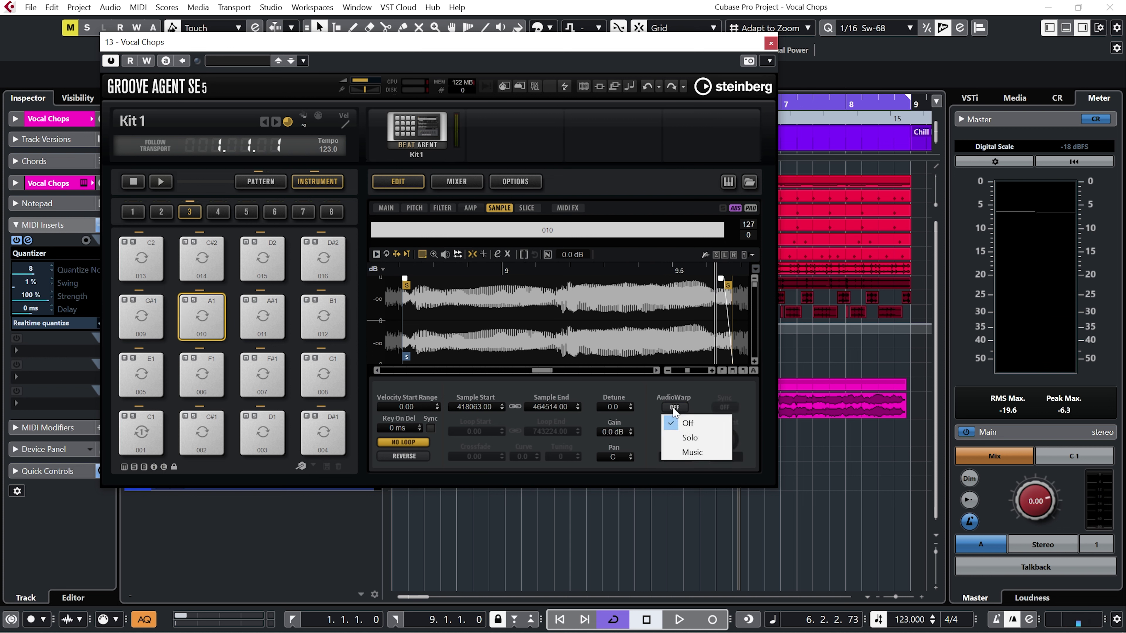
{"action": "left_click", "coordinate": [691, 443]}
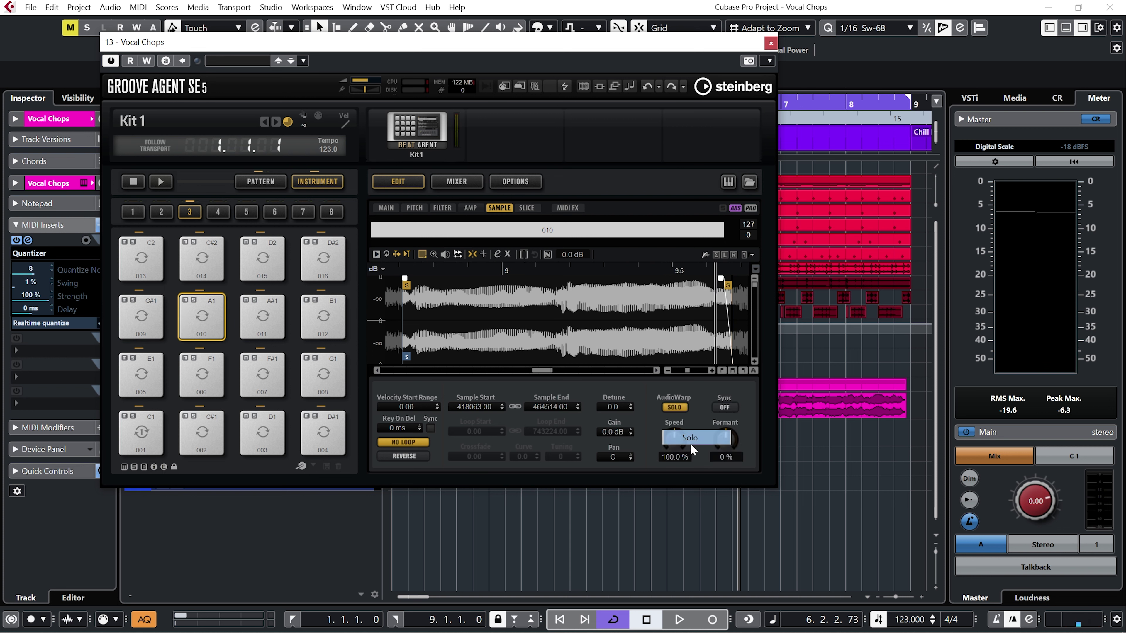
{"action": "left_click", "coordinate": [729, 408]}
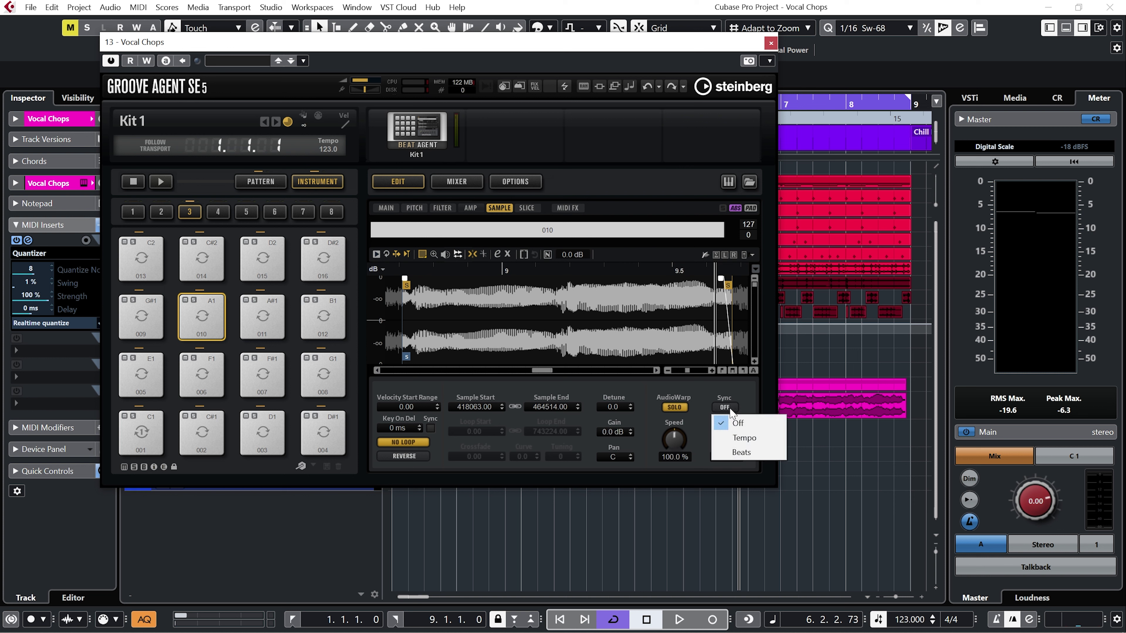
{"action": "left_click", "coordinate": [738, 452]}
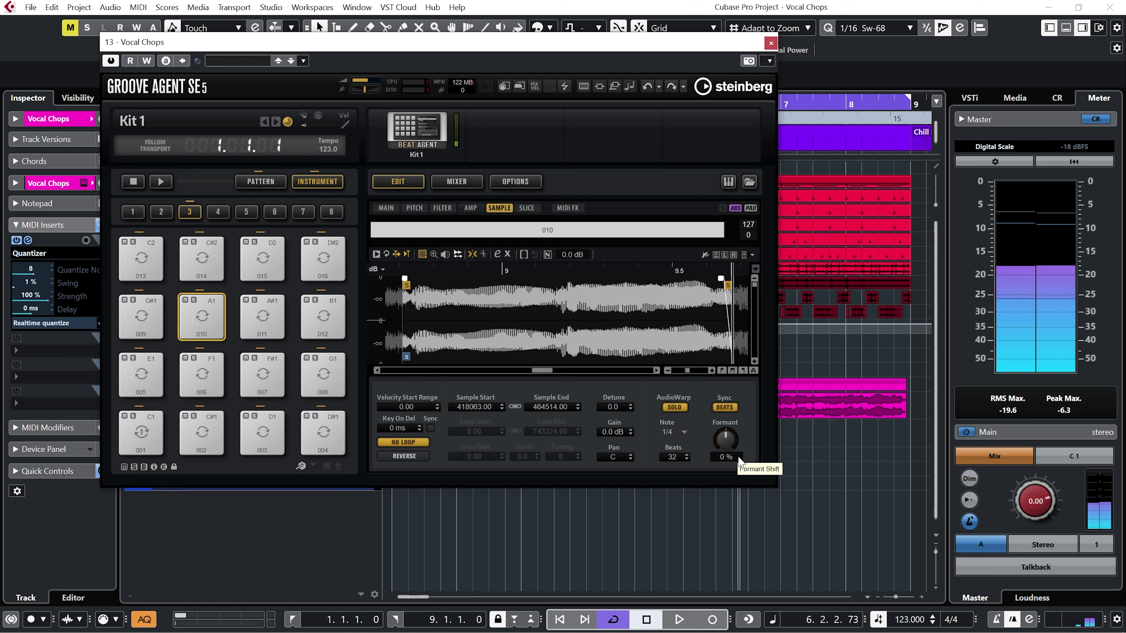
{"action": "left_click", "coordinate": [684, 432]}
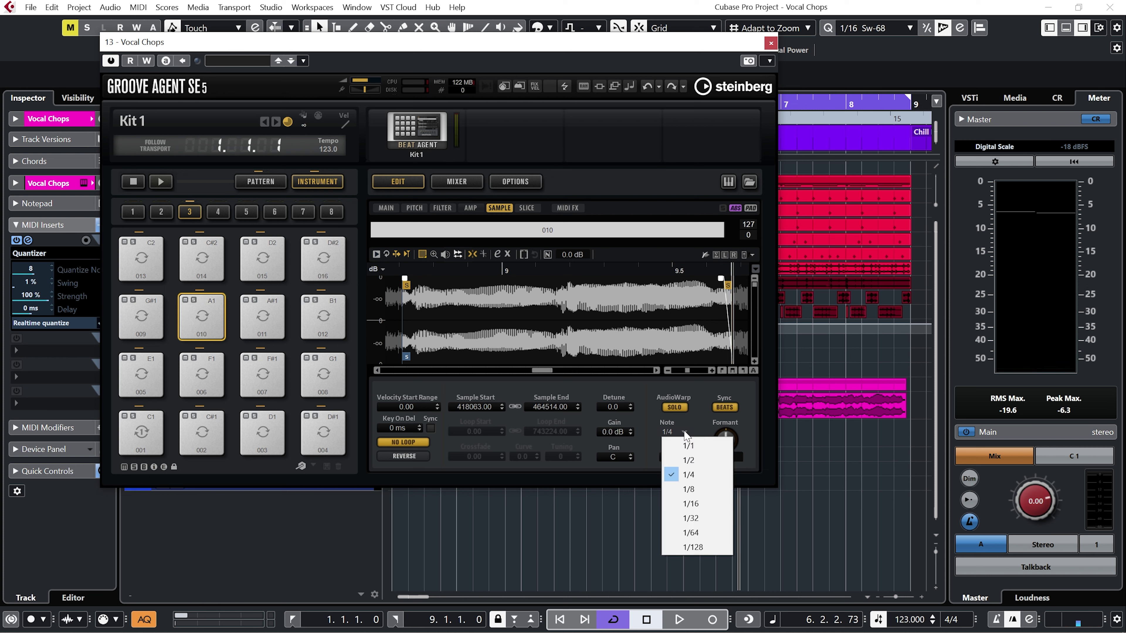
{"action": "left_click", "coordinate": [693, 460]}
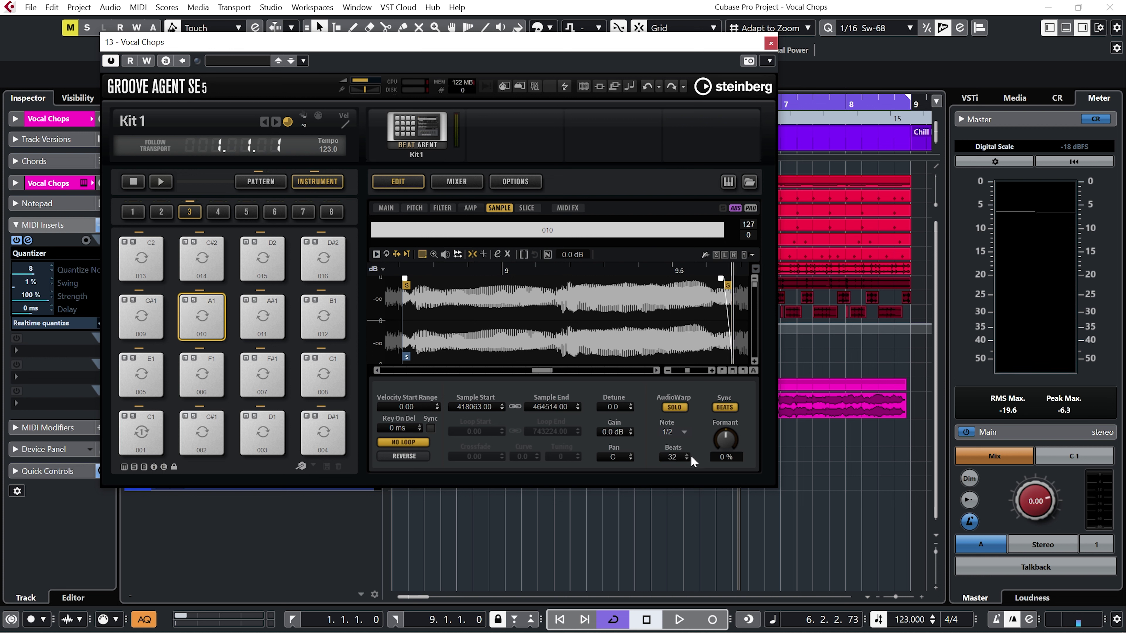
{"action": "left_click", "coordinate": [208, 429]}
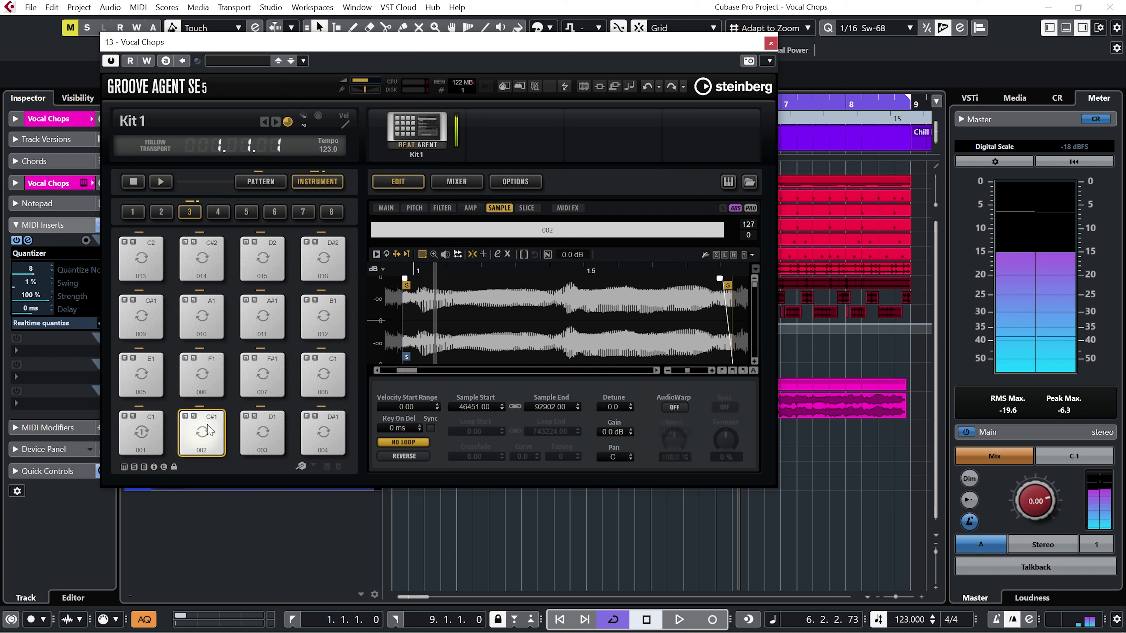
{"action": "left_click", "coordinate": [201, 316]}
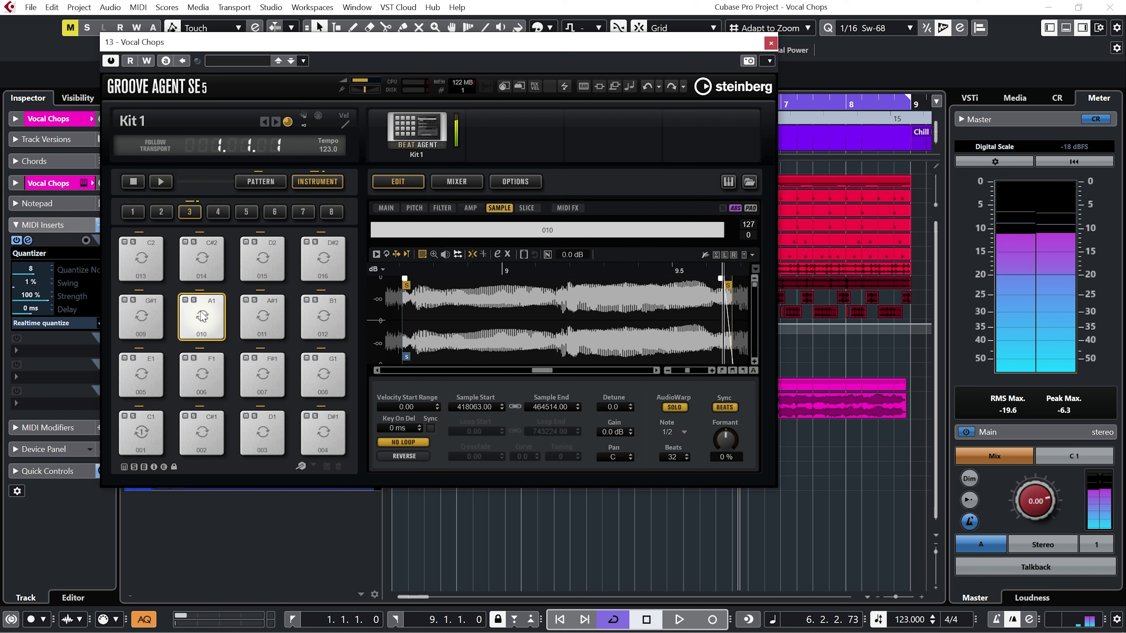
Step: Reverse pad 011's sample, fit its range in the waveform display, and compare it with pad 003
{"action": "left_click", "coordinate": [262, 316]}
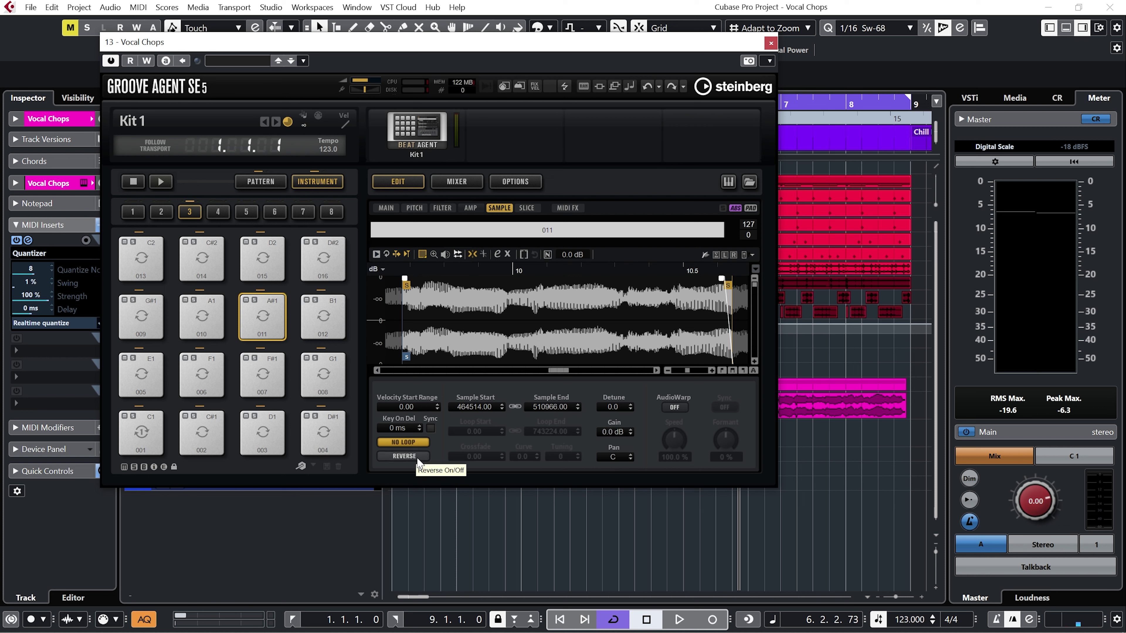
{"action": "left_click", "coordinate": [403, 456]}
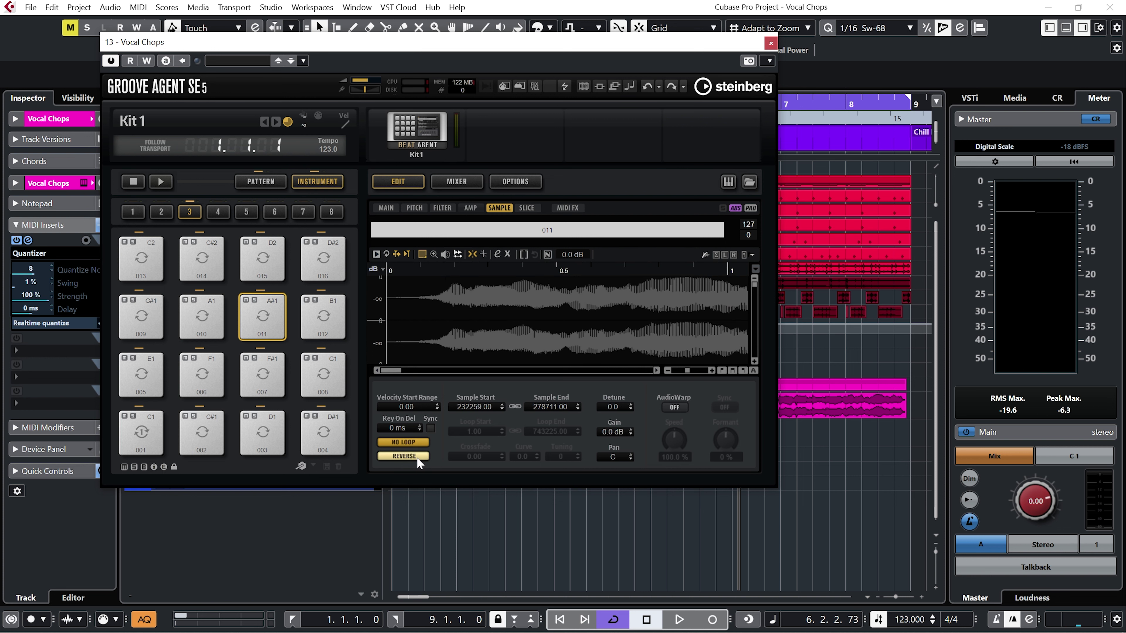
{"action": "left_click", "coordinate": [733, 371]}
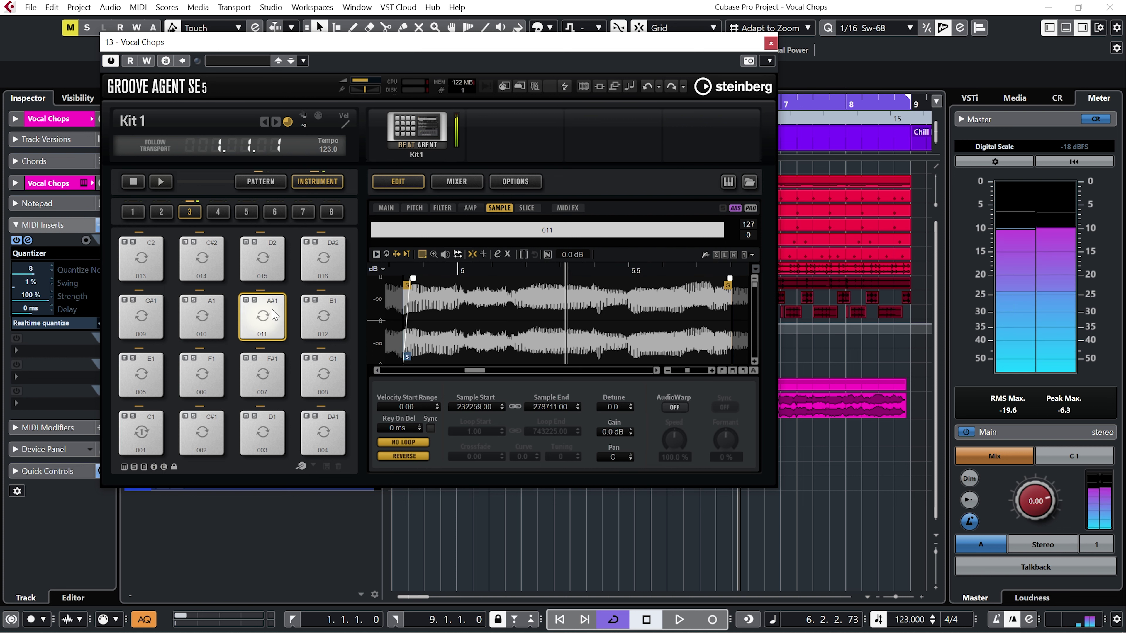
{"action": "left_click", "coordinate": [281, 434]}
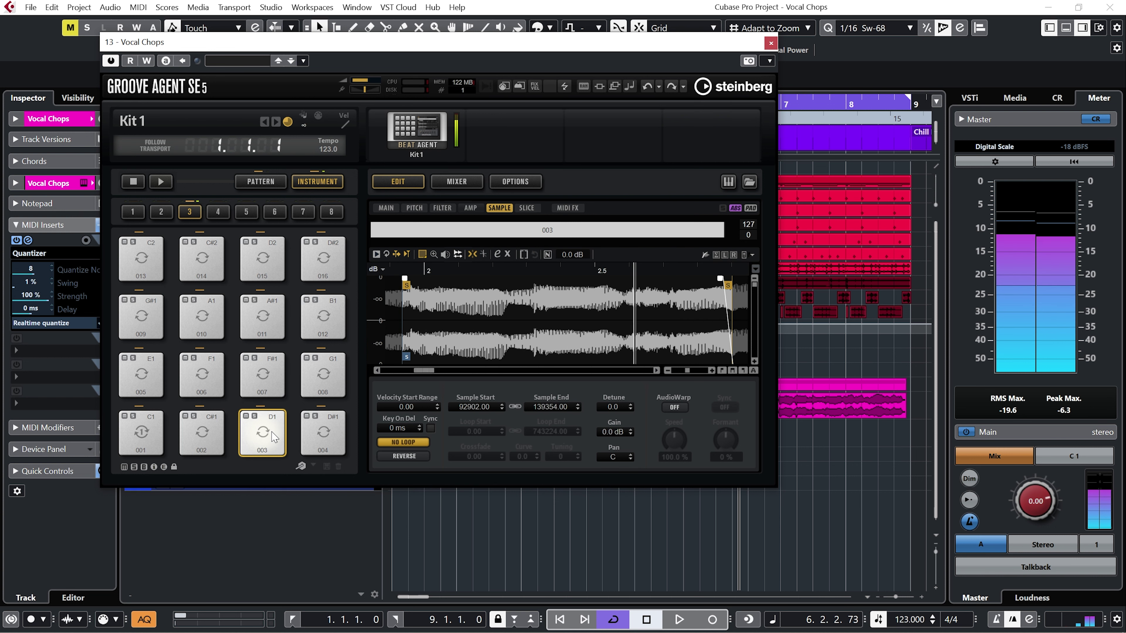
{"action": "left_click", "coordinate": [259, 305]}
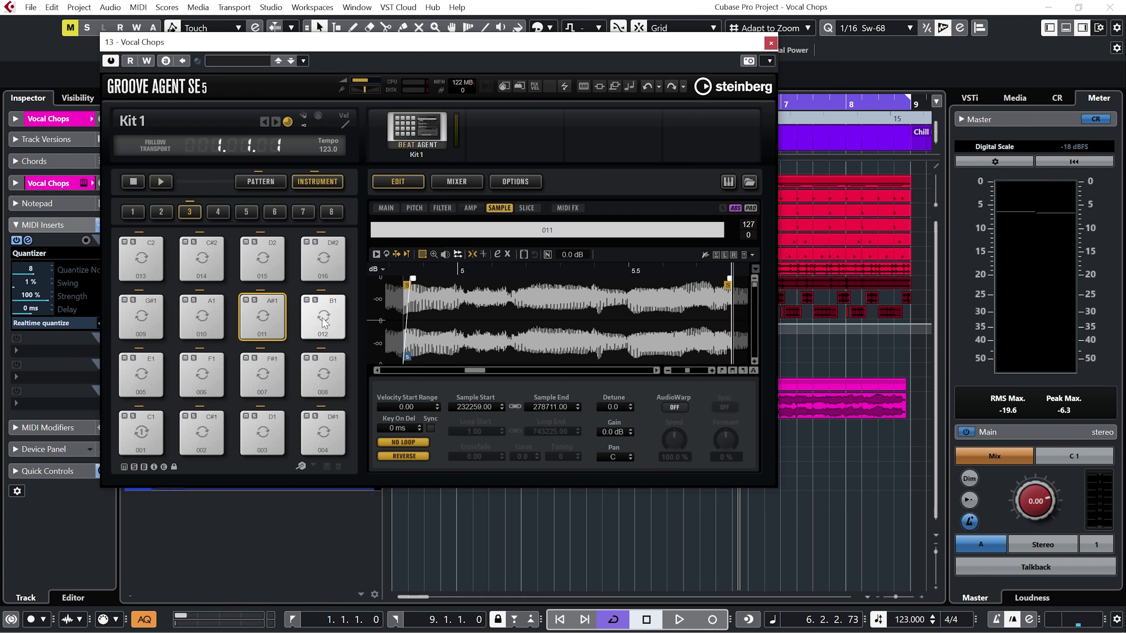
Step: Set pad 012's AudioWarp to Solo with Tempo sync, tune it up 7 semitones, and compare it with pad 004
{"action": "left_click", "coordinate": [323, 320]}
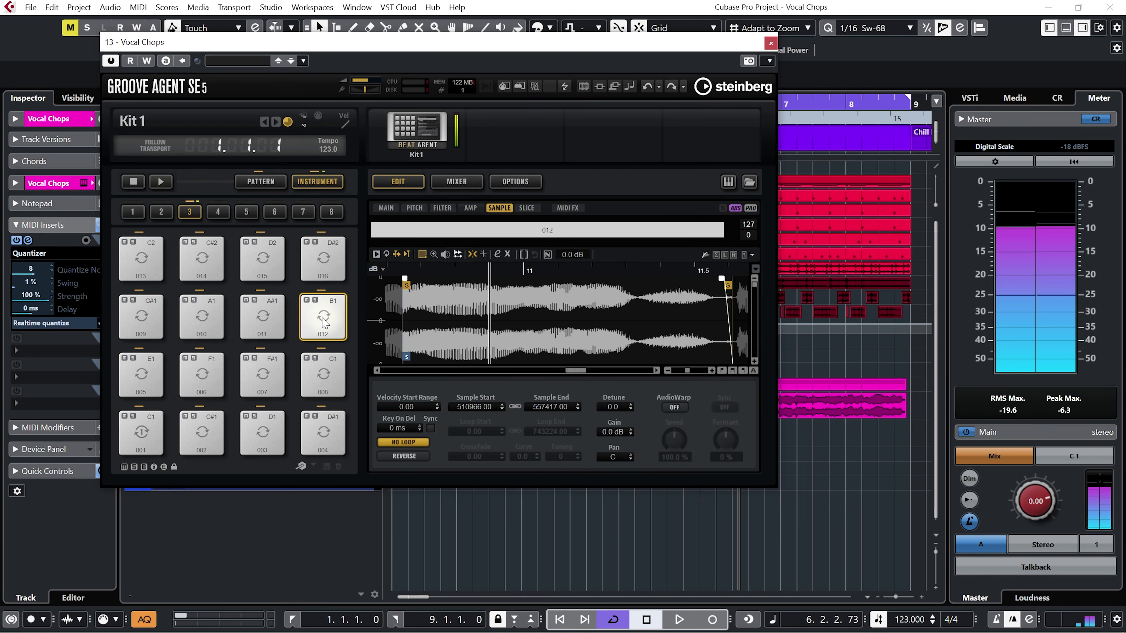
{"action": "left_click", "coordinate": [676, 407]}
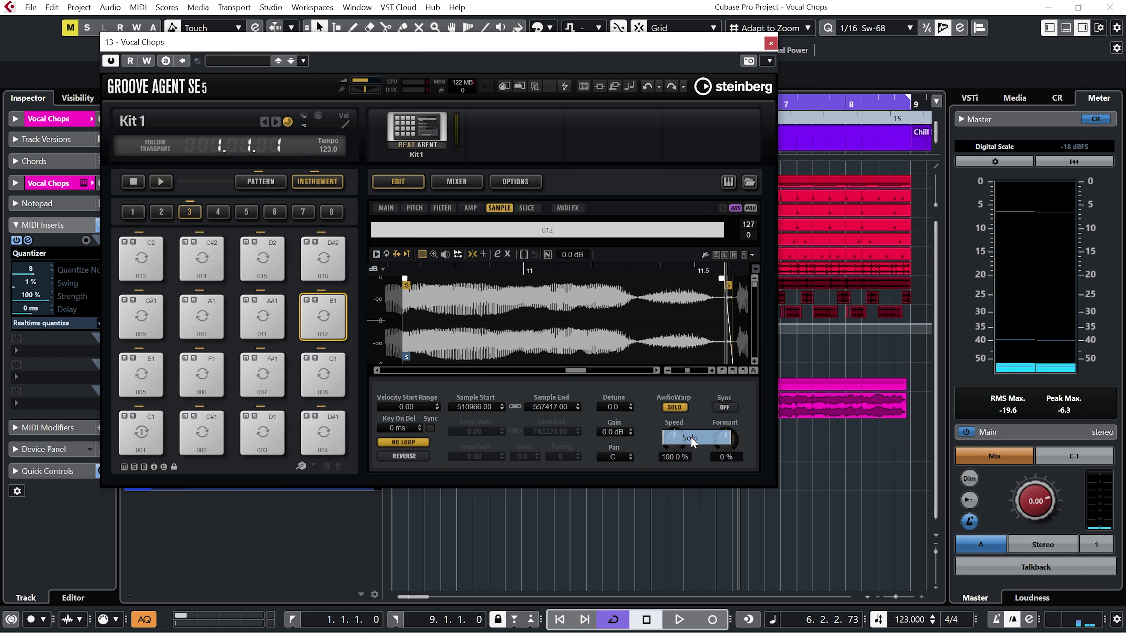
{"action": "left_click", "coordinate": [733, 408]}
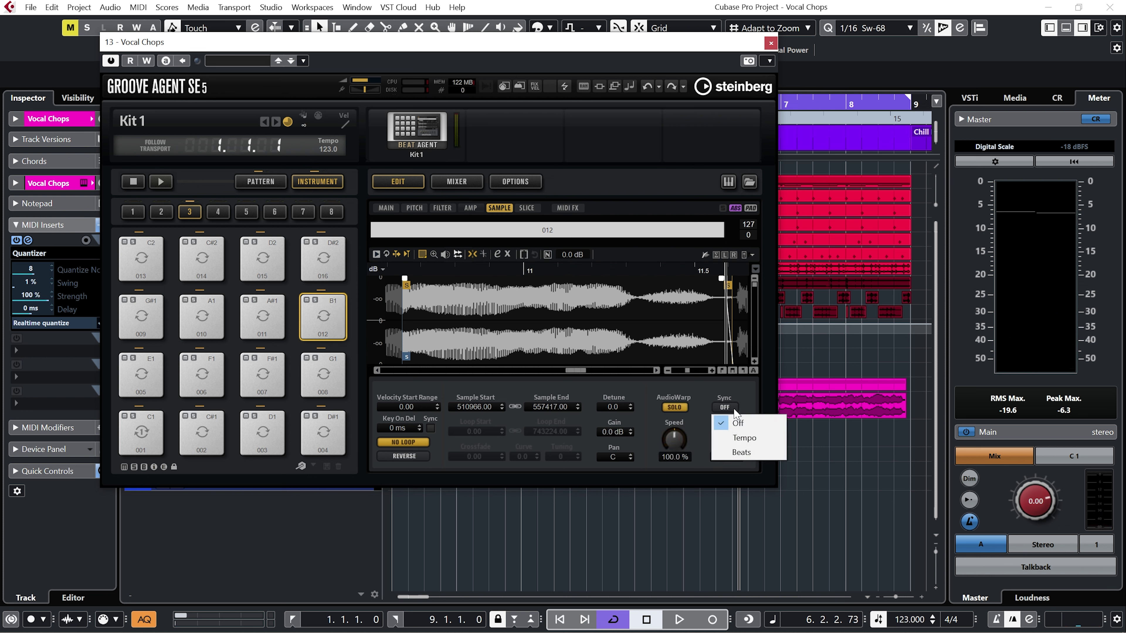
{"action": "left_click", "coordinate": [739, 438]}
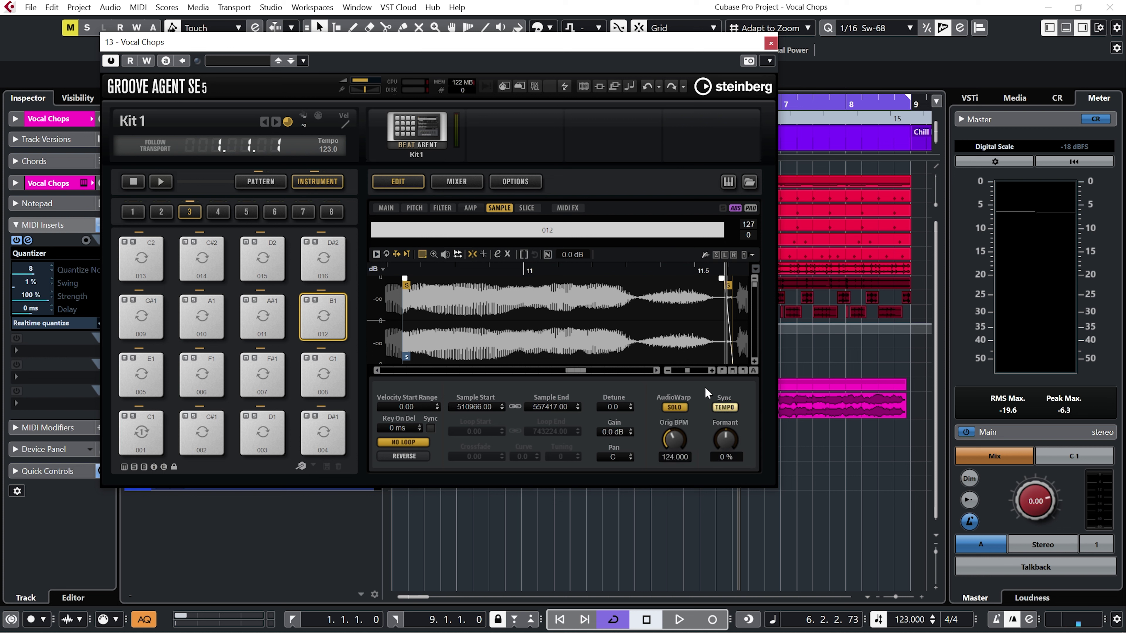
{"action": "left_click", "coordinate": [386, 208]}
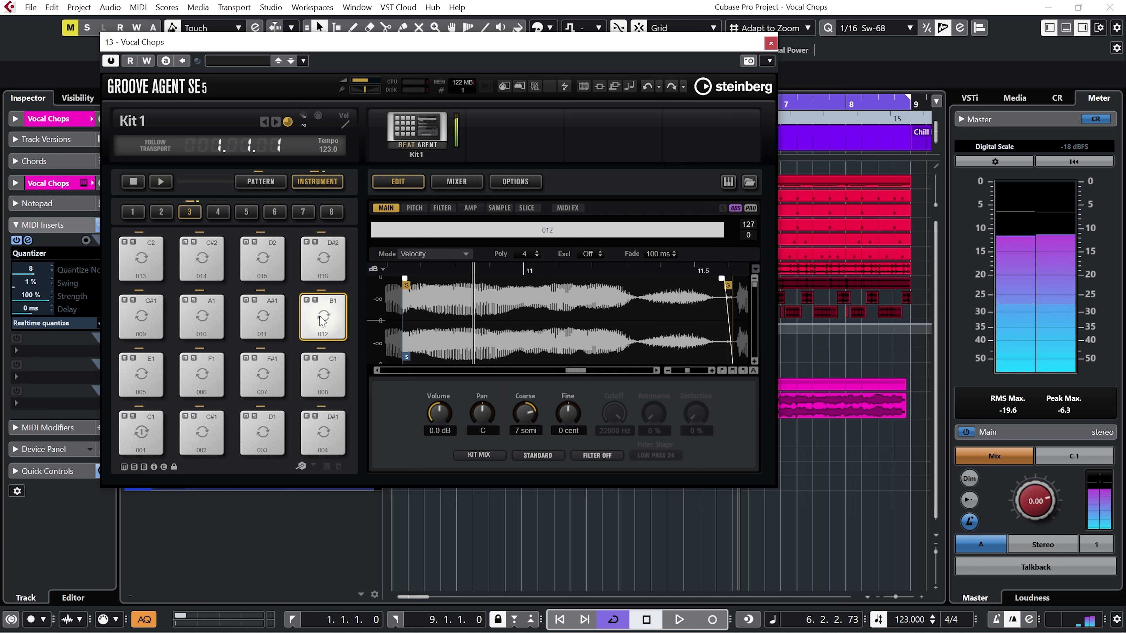
{"action": "left_click", "coordinate": [327, 424]}
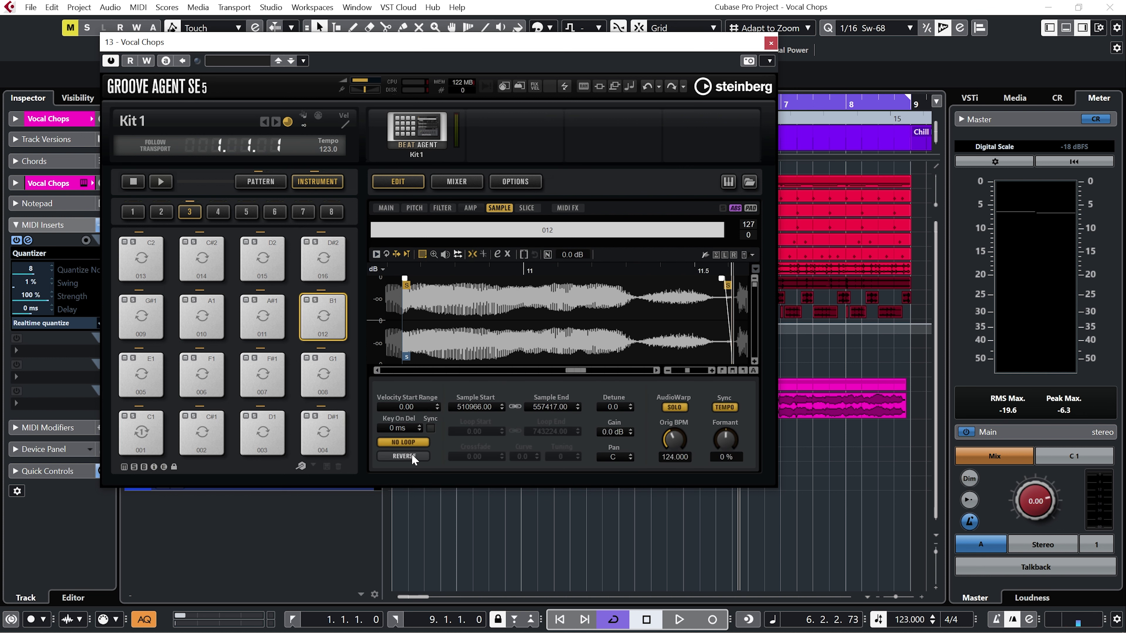
Step: Reverse pad 012's sample, raising its formant to 73 % and moving the sample start to 201695
{"action": "left_click", "coordinate": [411, 455]}
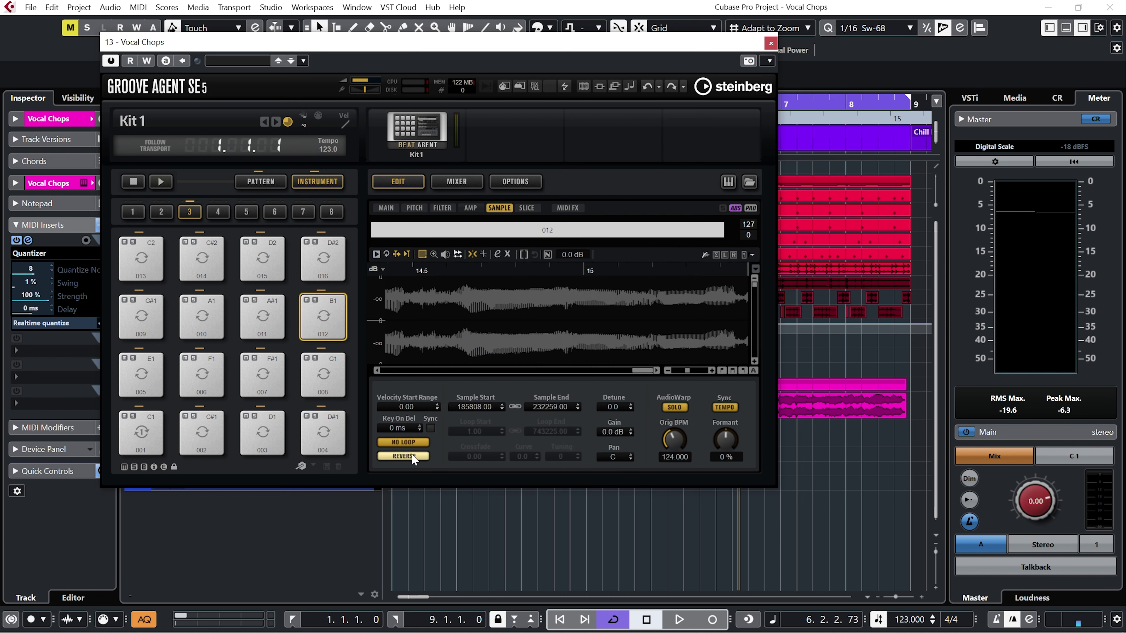
{"action": "left_click", "coordinate": [732, 371]}
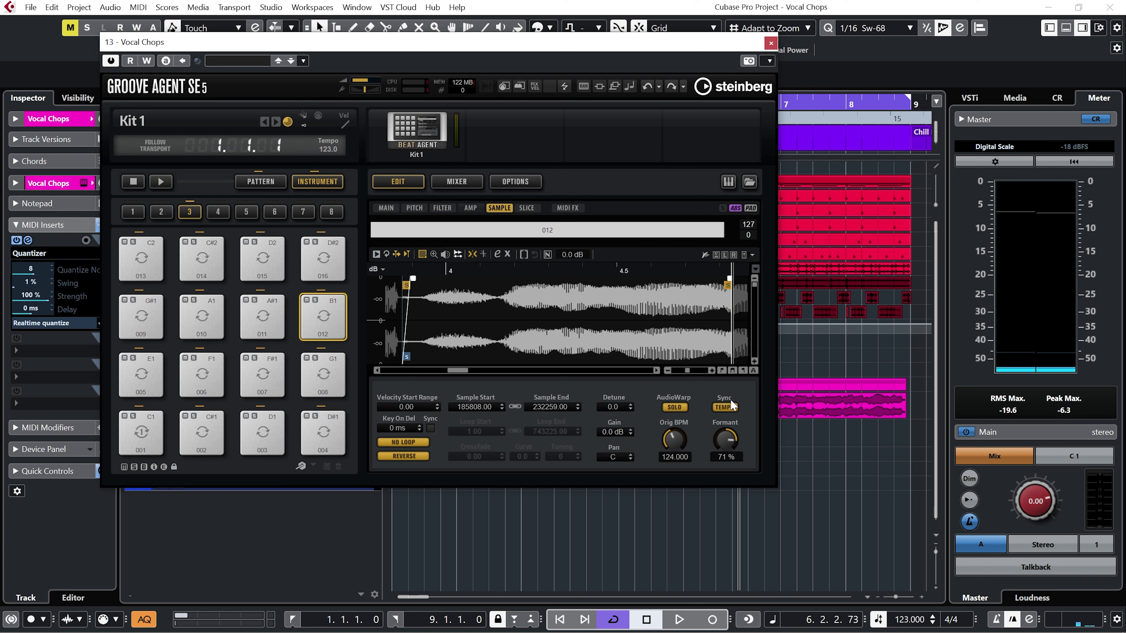
{"action": "left_click_drag", "start_coordinate": [731, 401], "coordinate": [732, 400]}
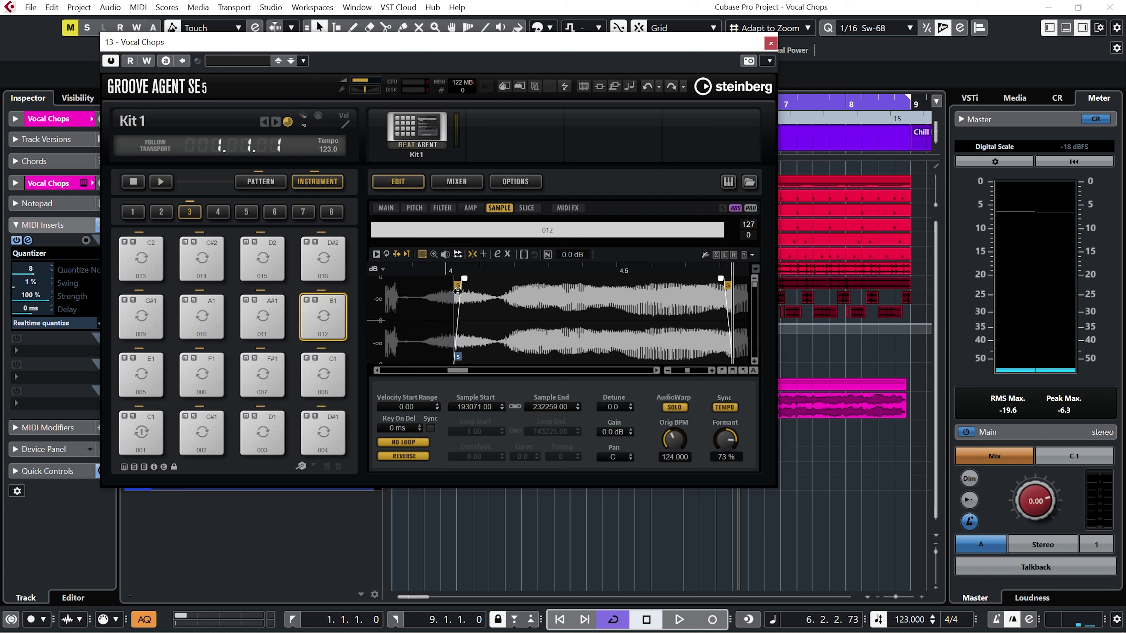
{"action": "left_click_drag", "start_coordinate": [502, 292], "coordinate": [518, 293]}
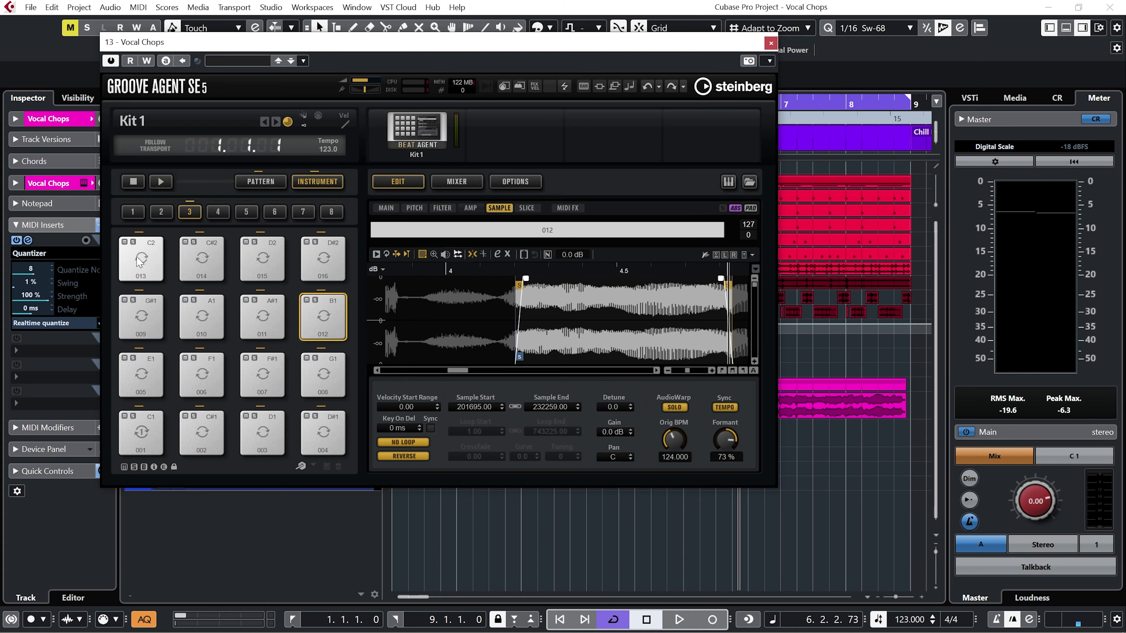
Step: Shape pad 013's pitch envelope to fall from its start, with a 117 ms final segment and an envelope amount of 60
{"action": "left_click", "coordinate": [140, 260]}
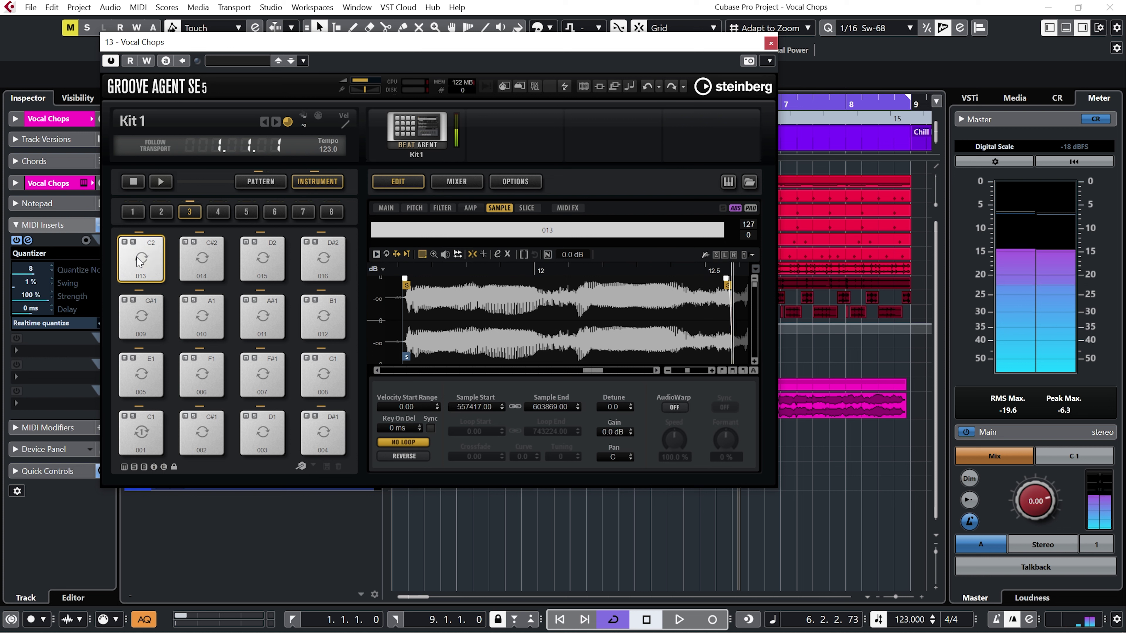
{"action": "left_click", "coordinate": [417, 208]}
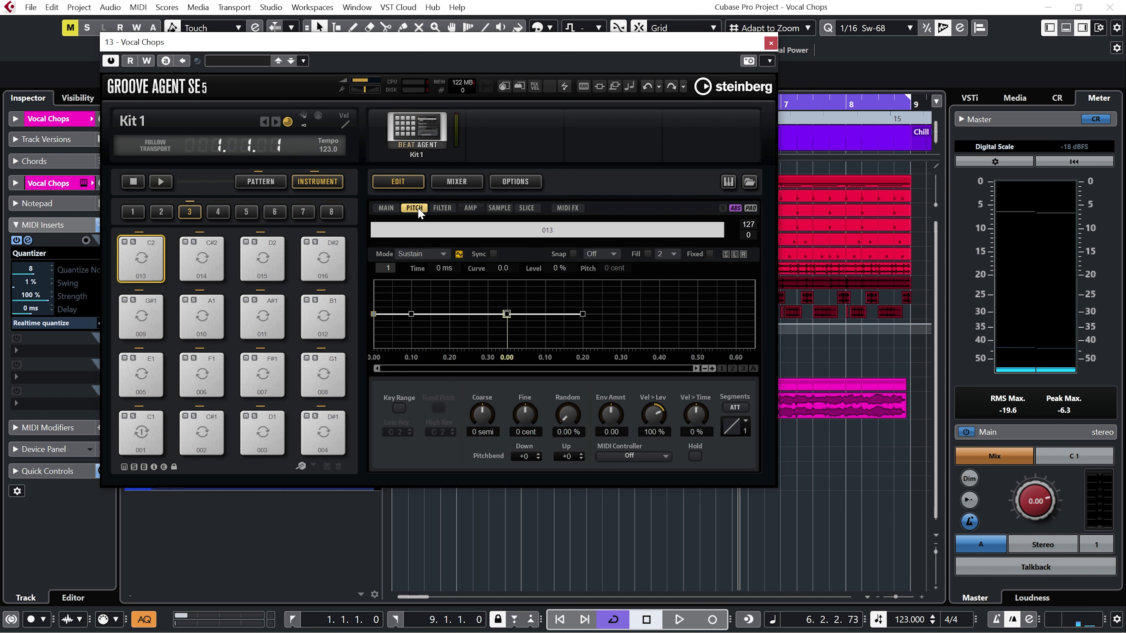
{"action": "left_click_drag", "start_coordinate": [582, 313], "coordinate": [551, 315]}
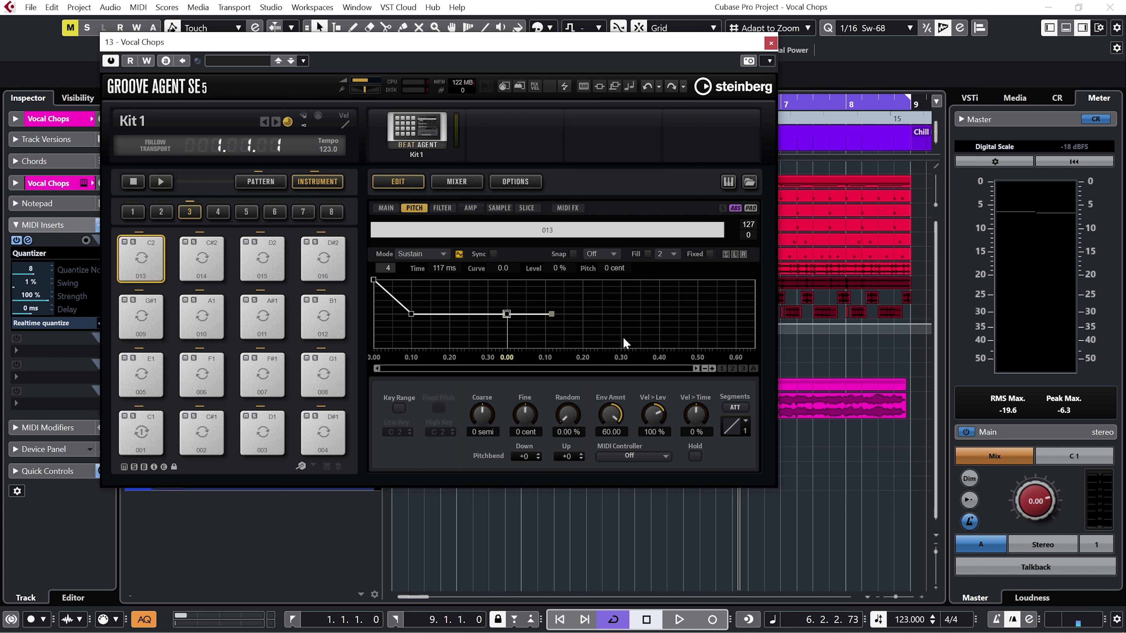
Step: Reshape pad 013's pitch envelope to rise from a -100 % start level, then sync it and set the rise to 1/16
{"action": "left_click_drag", "start_coordinate": [411, 314], "coordinate": [407, 314]}
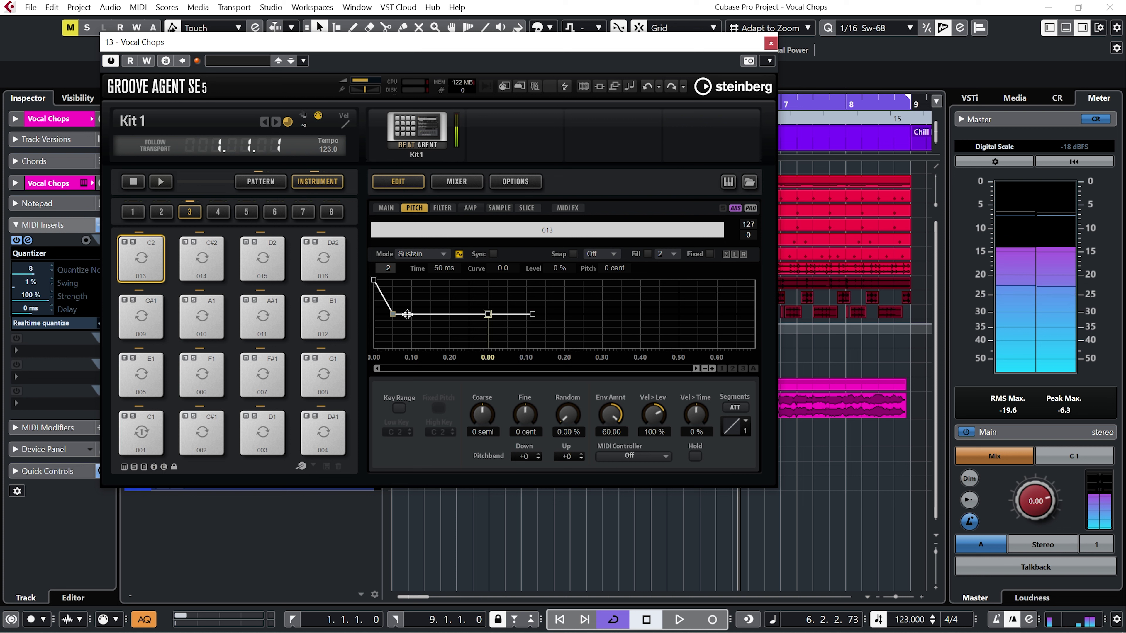
{"action": "left_click_drag", "start_coordinate": [375, 280], "coordinate": [372, 354]}
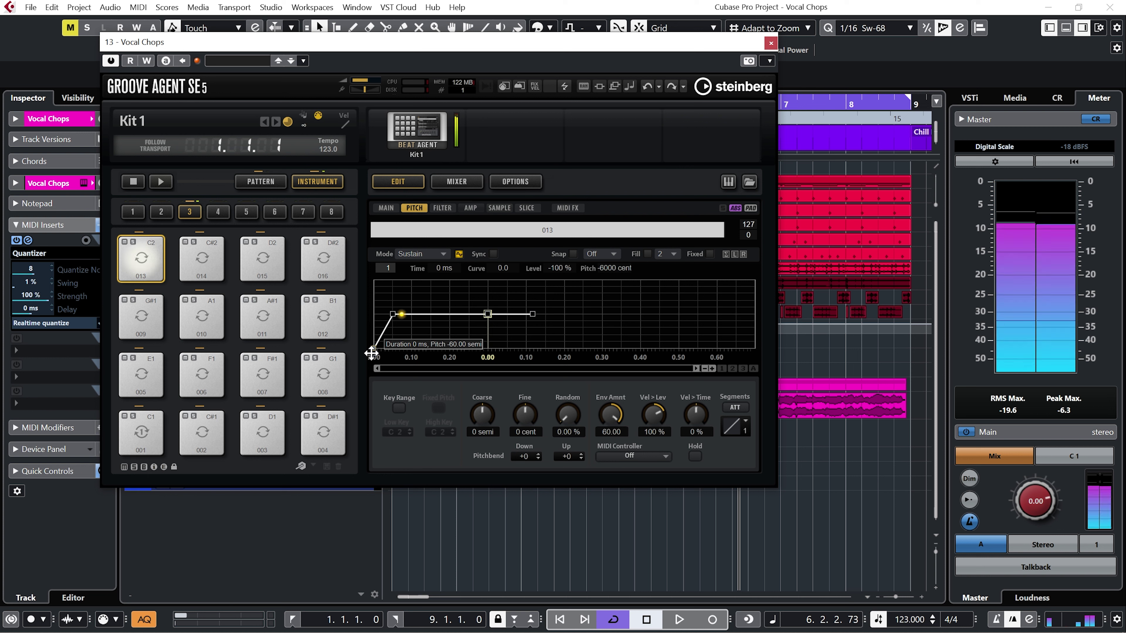
{"action": "left_click_drag", "start_coordinate": [392, 314], "coordinate": [429, 312]}
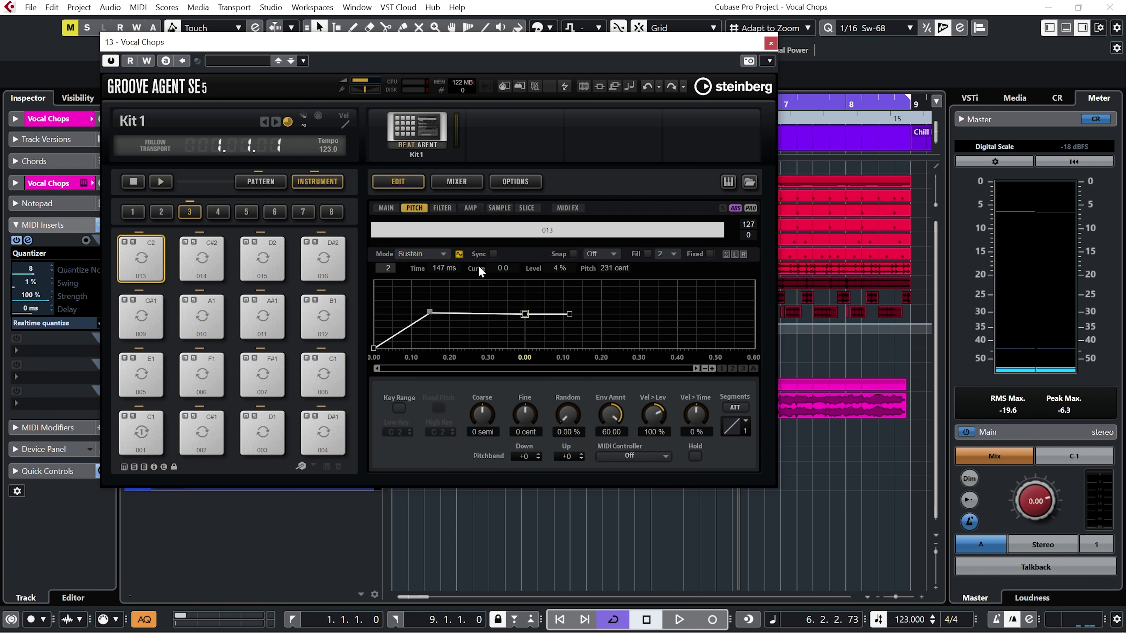
{"action": "left_click", "coordinate": [493, 255]}
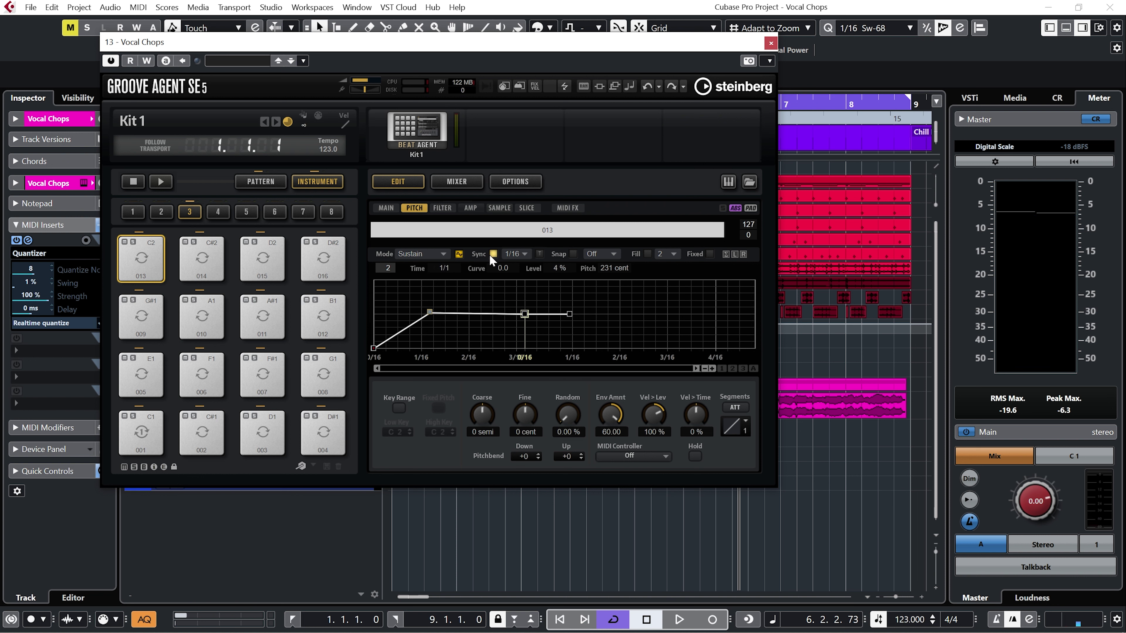
{"action": "left_click_drag", "start_coordinate": [432, 311], "coordinate": [426, 312]}
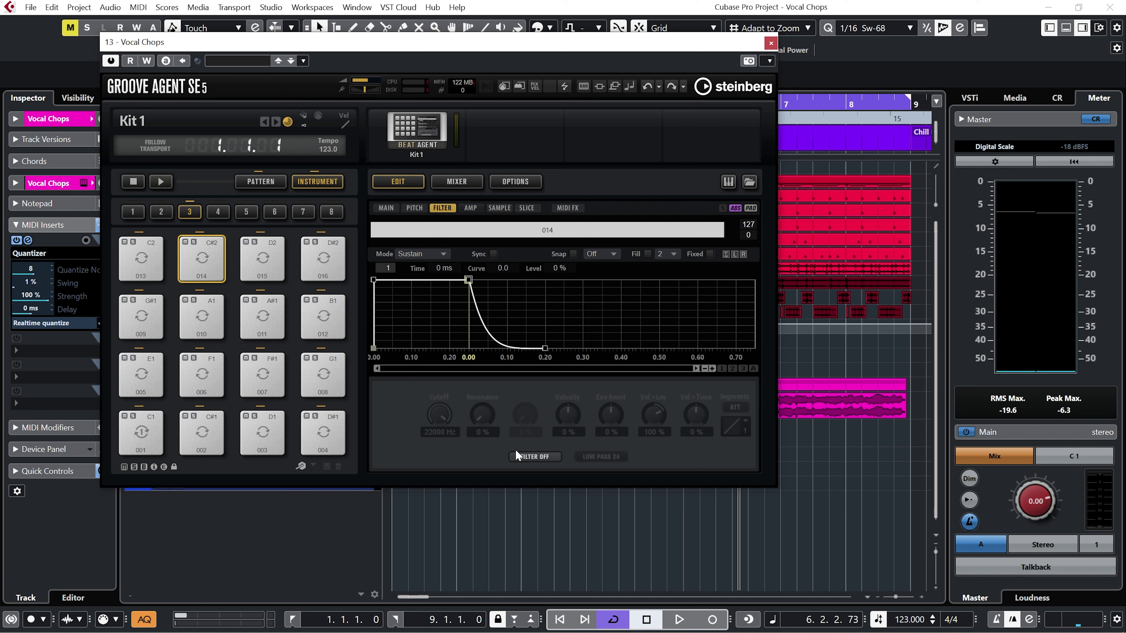
Step: Set pad 014's filter to Classic with a 47 Hz cutoff and 100 % envelope amount, shaping a 213 ms envelope rise to 96 %
{"action": "left_click", "coordinate": [534, 457]}
{"action": "left_click", "coordinate": [550, 487]}
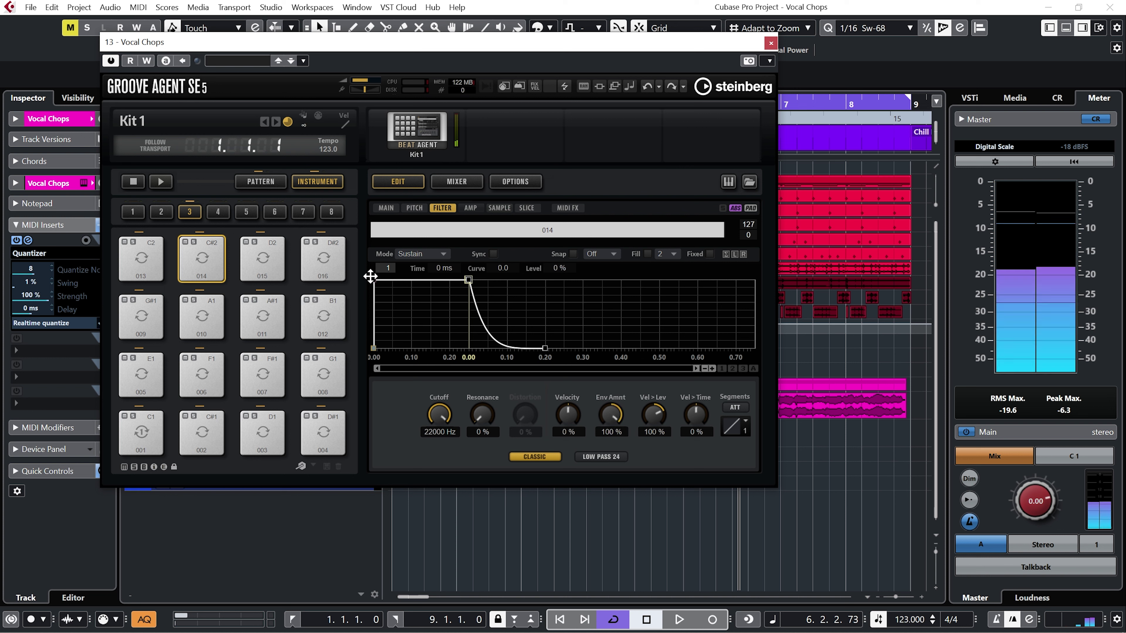
{"action": "left_click_drag", "start_coordinate": [373, 280], "coordinate": [411, 280]}
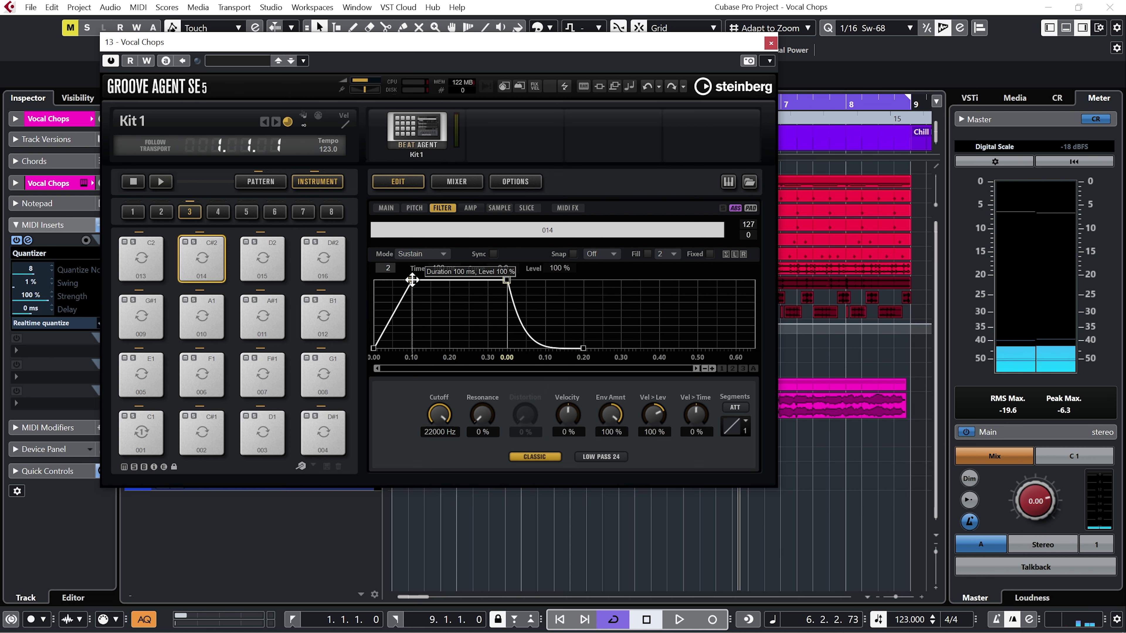
{"action": "left_click", "coordinate": [202, 261]}
{"action": "left_click_drag", "start_coordinate": [411, 280], "coordinate": [453, 282]}
{"action": "left_click", "coordinate": [209, 267]}
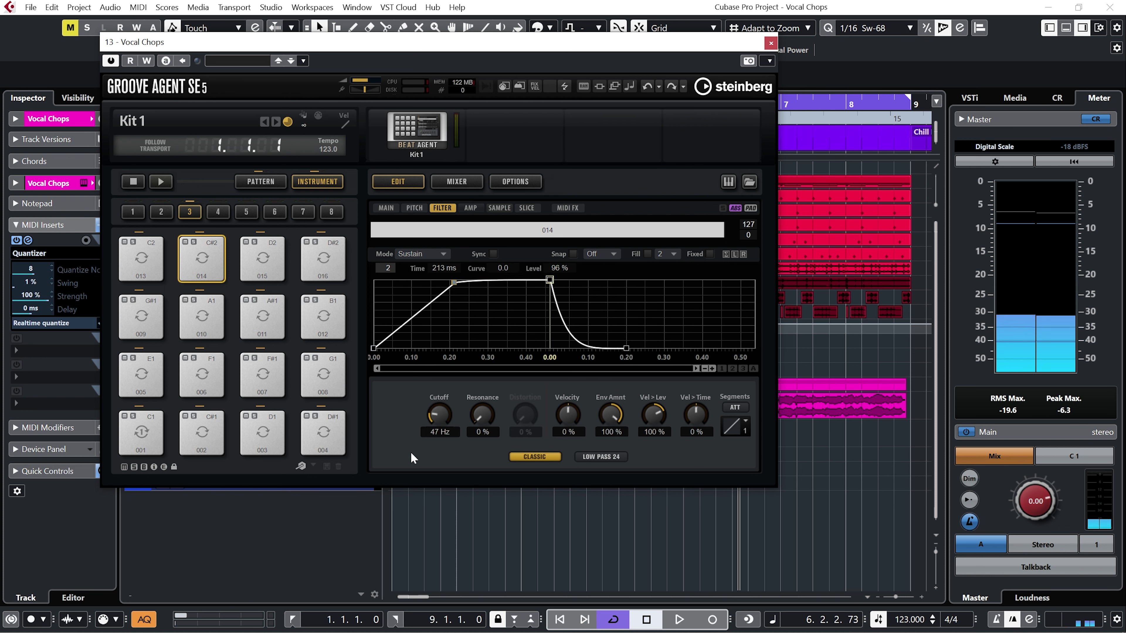
Step: Sync pad 014's filter envelope with a 2/16 rise to 100 %, set cutoff to 10 Hz and resonance to 35 %, and audition it
{"action": "left_click", "coordinate": [493, 254]}
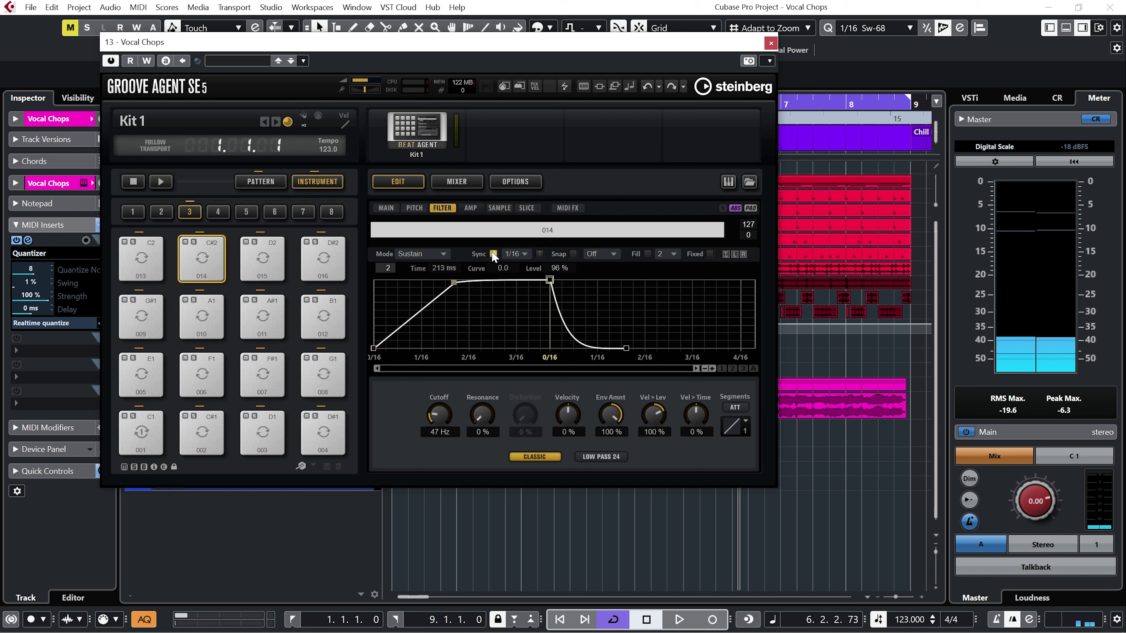
{"action": "left_click", "coordinate": [212, 239]}
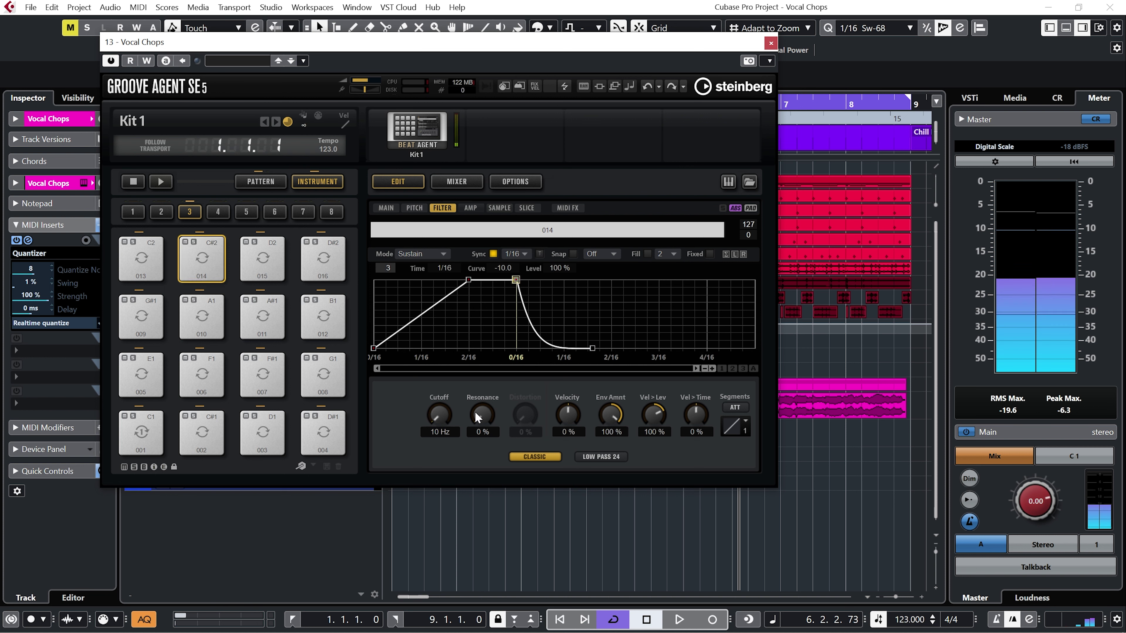
{"action": "left_click_drag", "start_coordinate": [489, 384], "coordinate": [489, 379]}
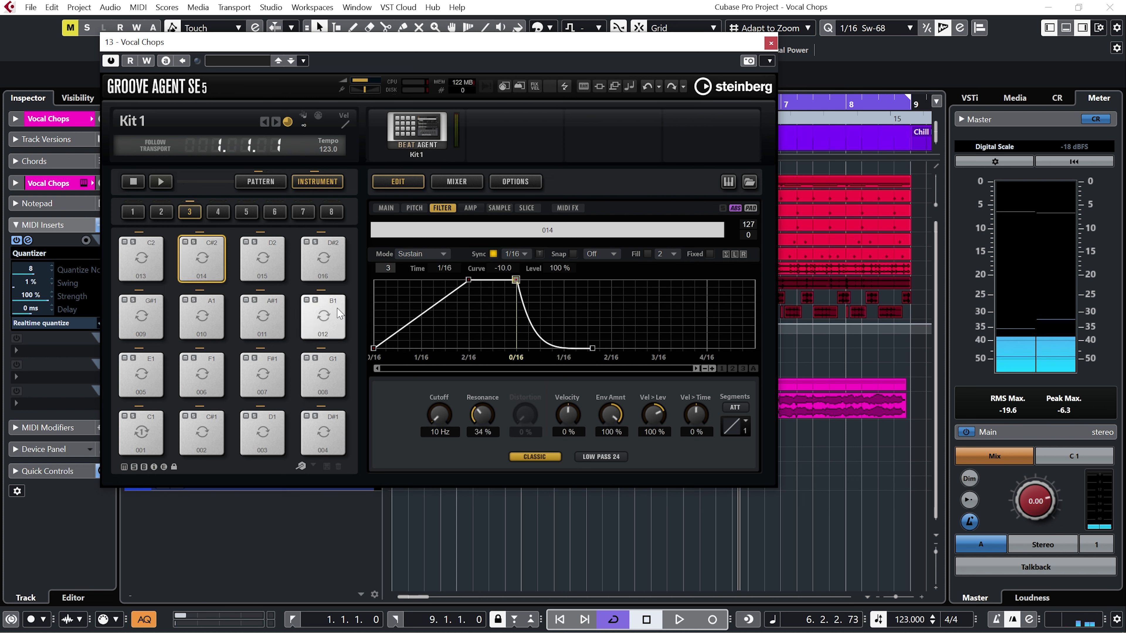
{"action": "left_click", "coordinate": [215, 254]}
{"action": "left_click", "coordinate": [212, 242]}
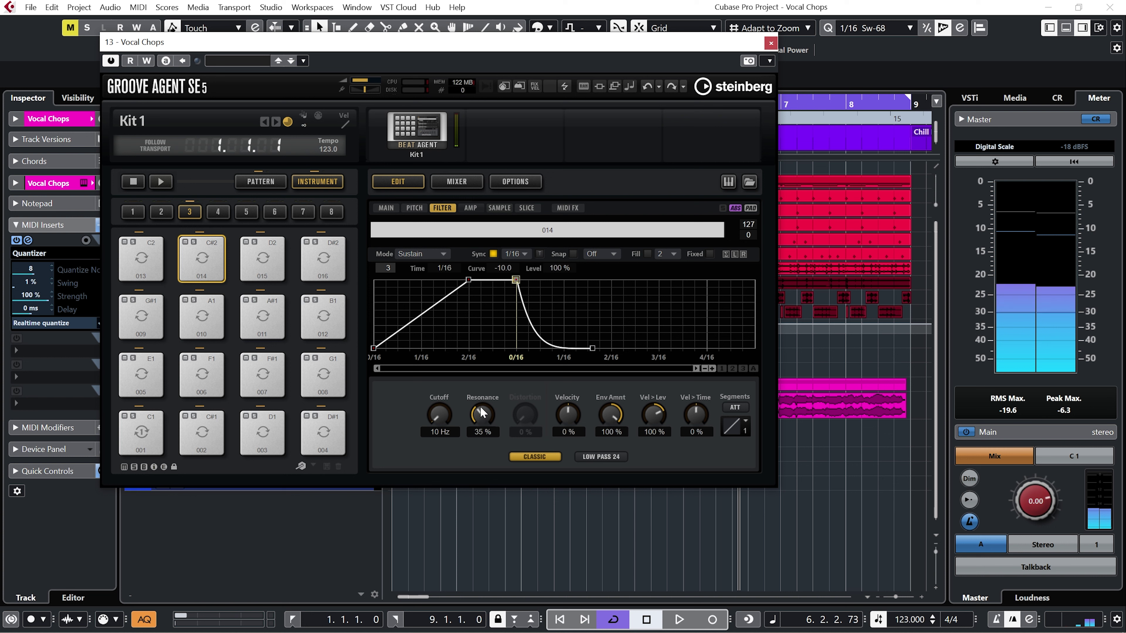
{"action": "left_click", "coordinate": [215, 244]}
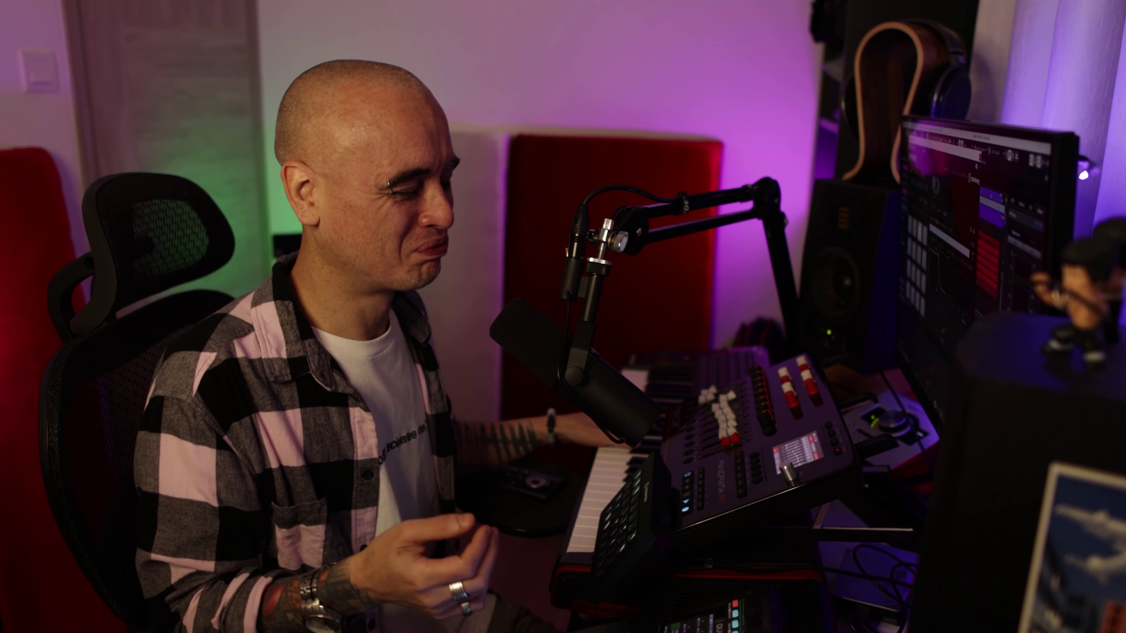
Step: Set pad 015's filter to Classic with velocity-to-level at 0 %, and audition the pad
{"action": "left_click", "coordinate": [271, 247]}
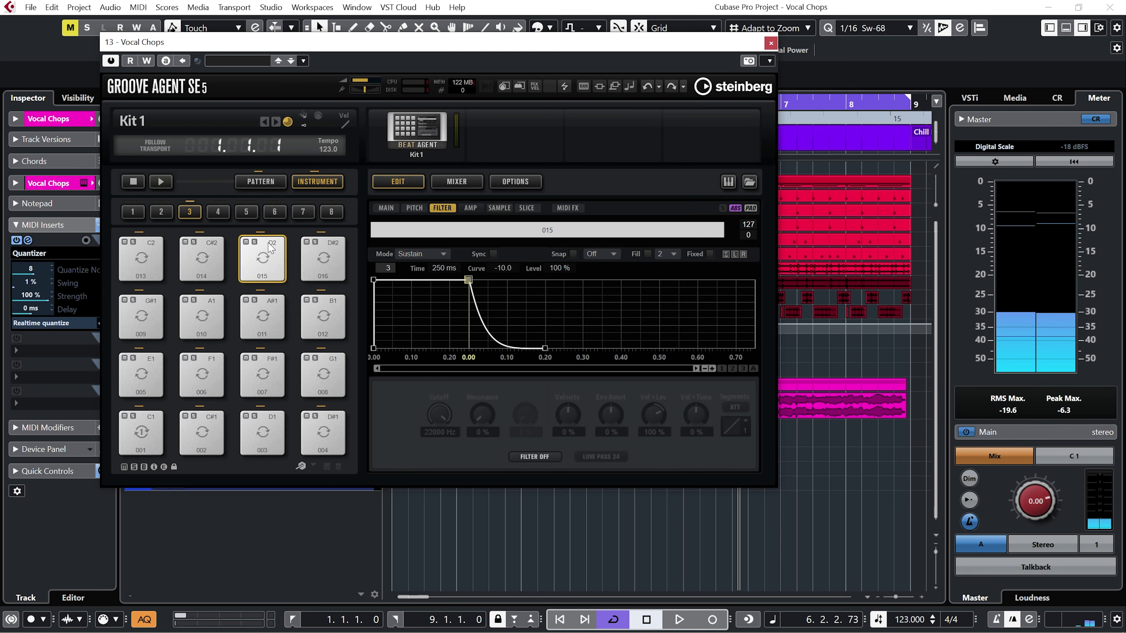
{"action": "left_click", "coordinate": [501, 208]}
{"action": "left_click", "coordinate": [262, 256]}
{"action": "left_click", "coordinate": [682, 432]}
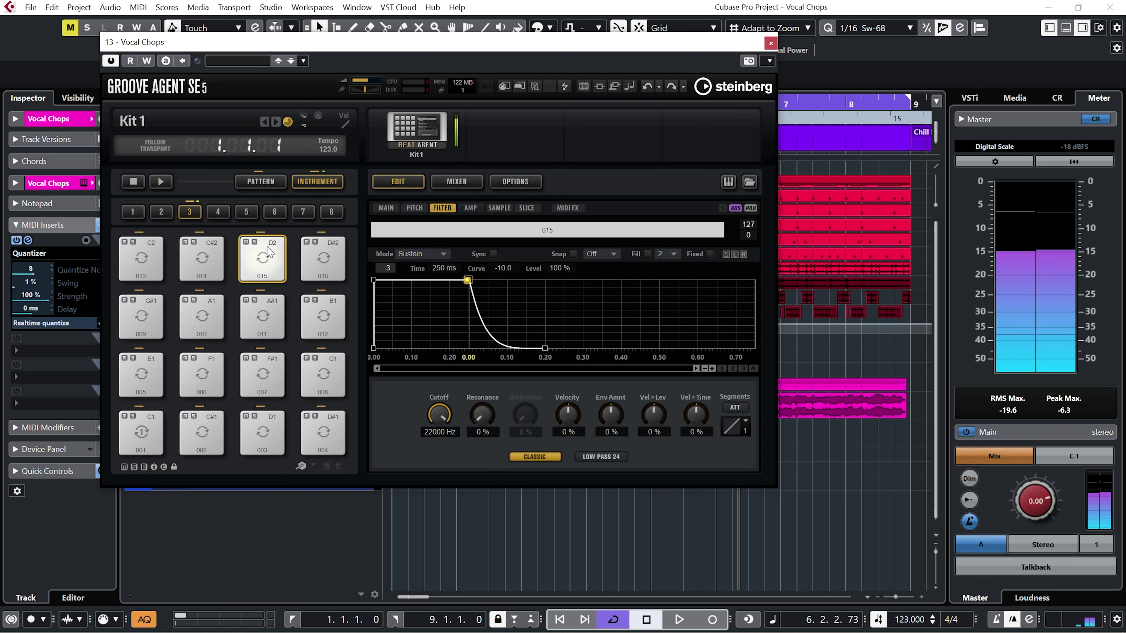
{"action": "left_click", "coordinate": [263, 259]}
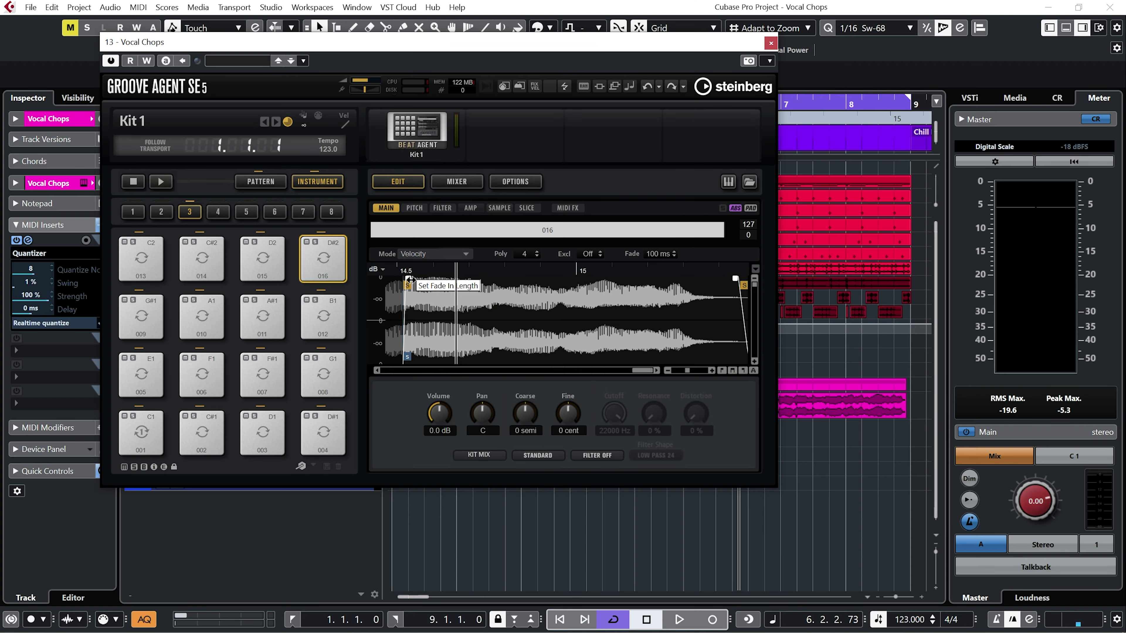
Step: Activate the Flam rudiment in pad 016's MIDI FX and play the pad several times
{"action": "left_click", "coordinate": [570, 207]}
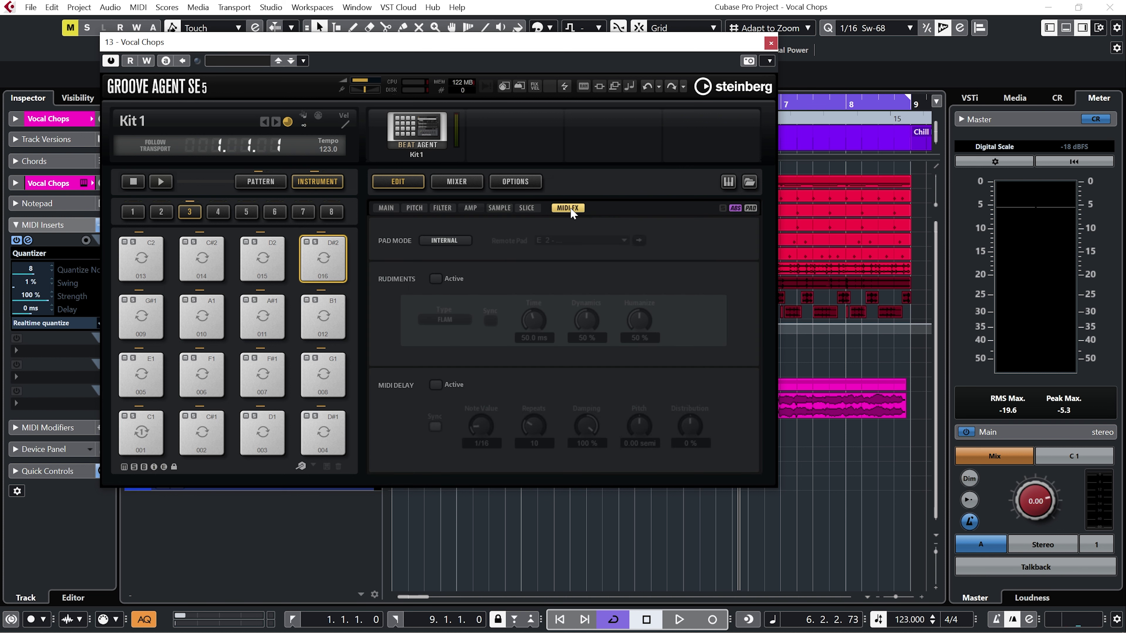
{"action": "left_click", "coordinate": [435, 279]}
{"action": "left_click", "coordinate": [337, 247]}
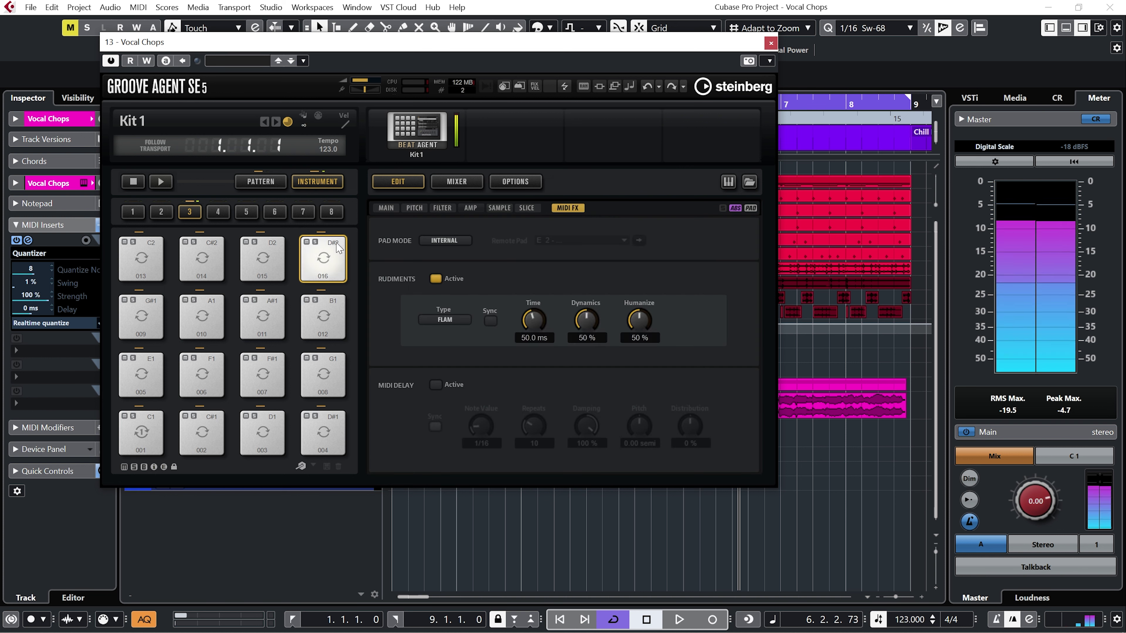
{"action": "left_click", "coordinate": [338, 248]}
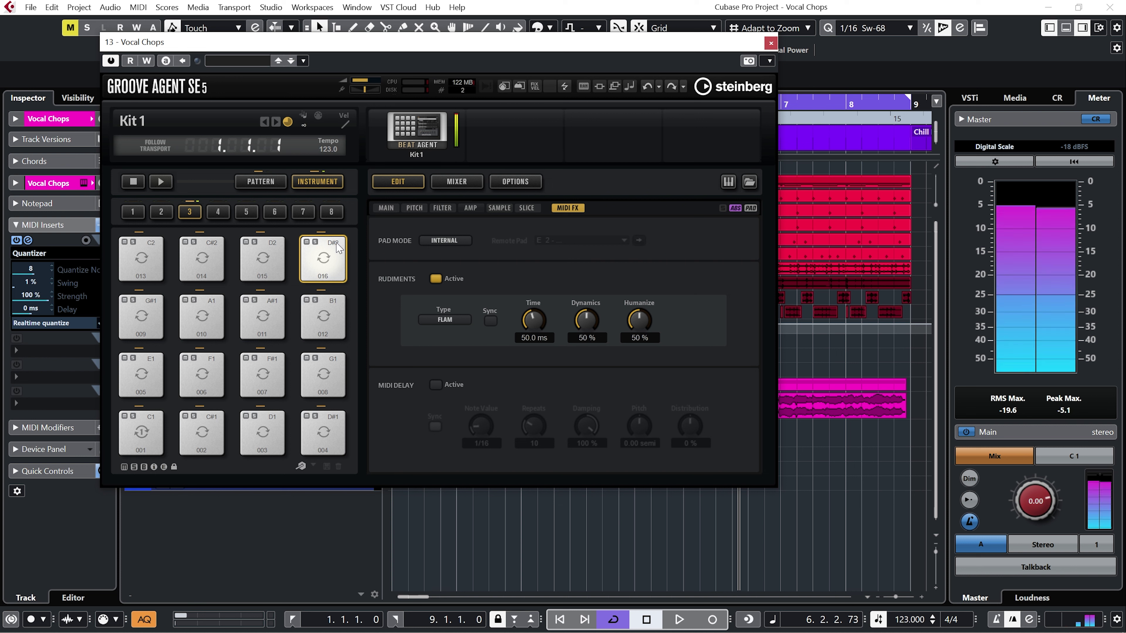
{"action": "left_click", "coordinate": [338, 247]}
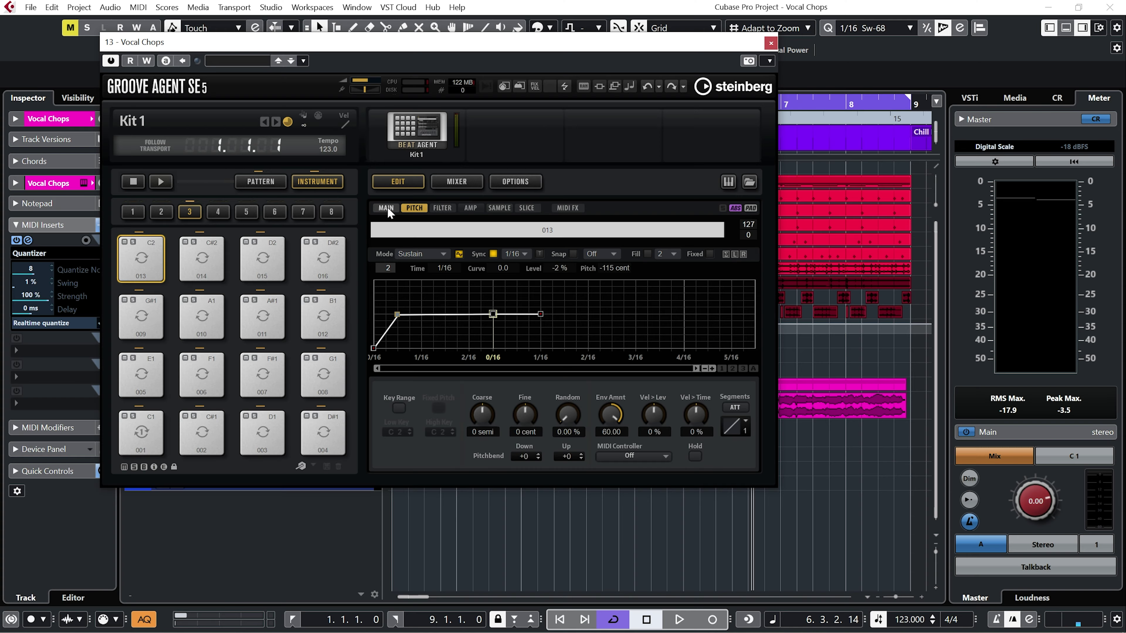
Step: Route pad 001 to Out 2 and pad 002 to Out 3
{"action": "left_click", "coordinate": [387, 206]}
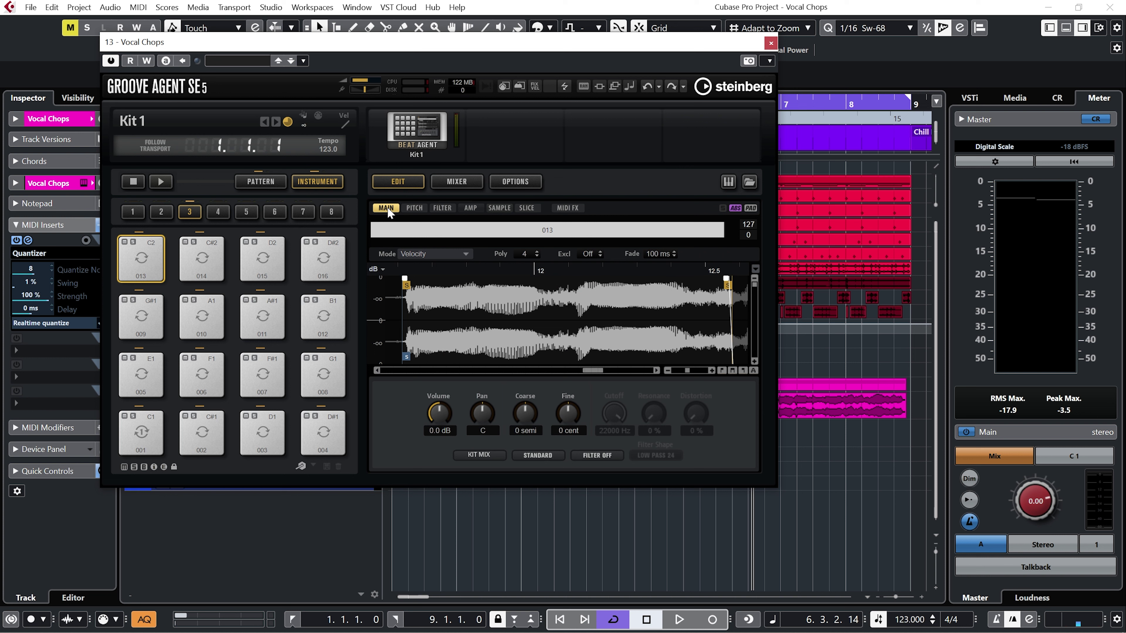
{"action": "left_click", "coordinate": [142, 432]}
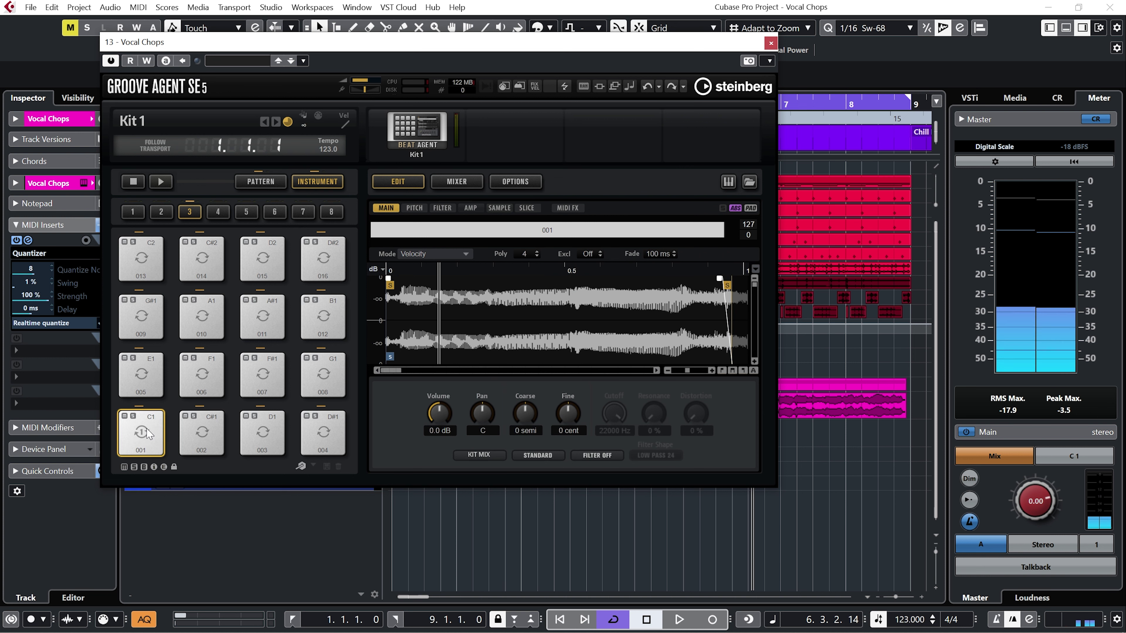
{"action": "left_click", "coordinate": [470, 455]}
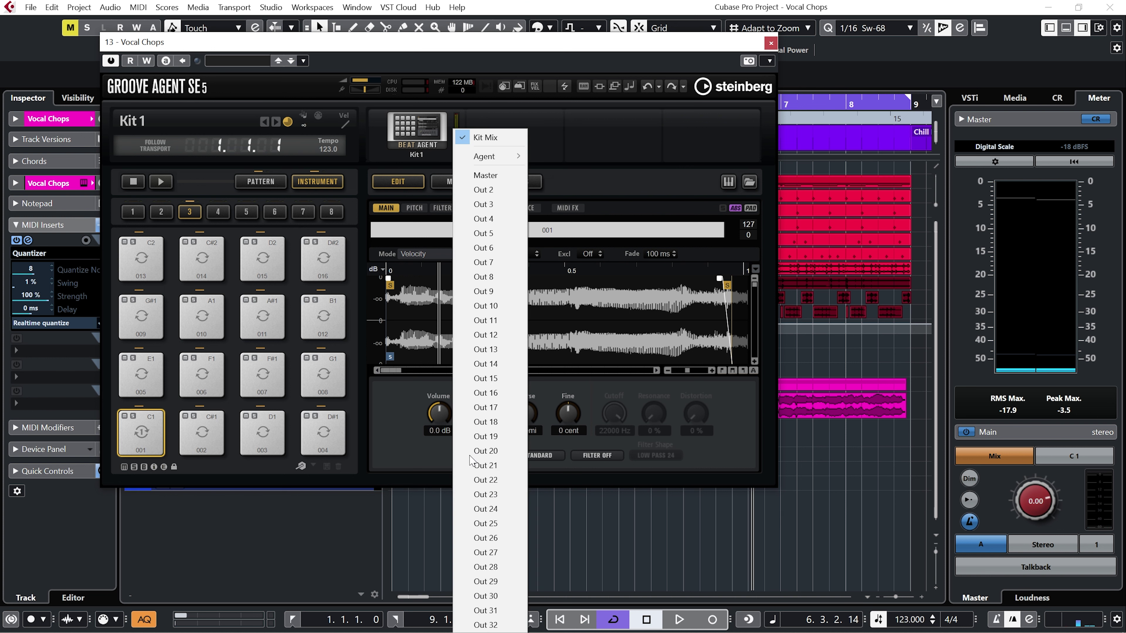
{"action": "left_click", "coordinate": [514, 196]}
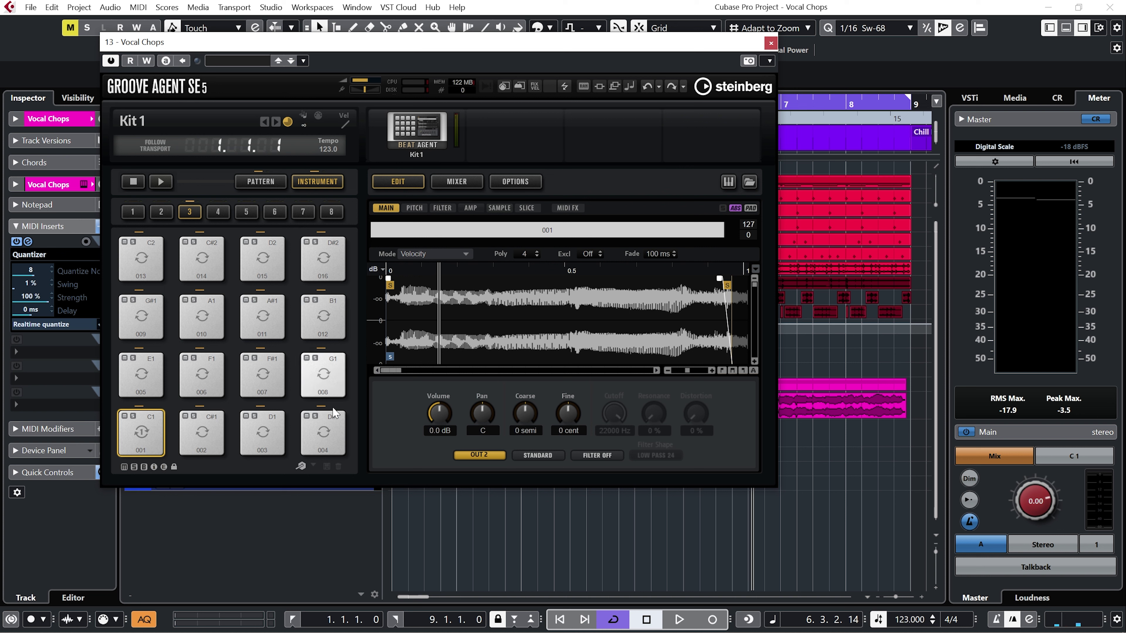
{"action": "left_click", "coordinate": [205, 431]}
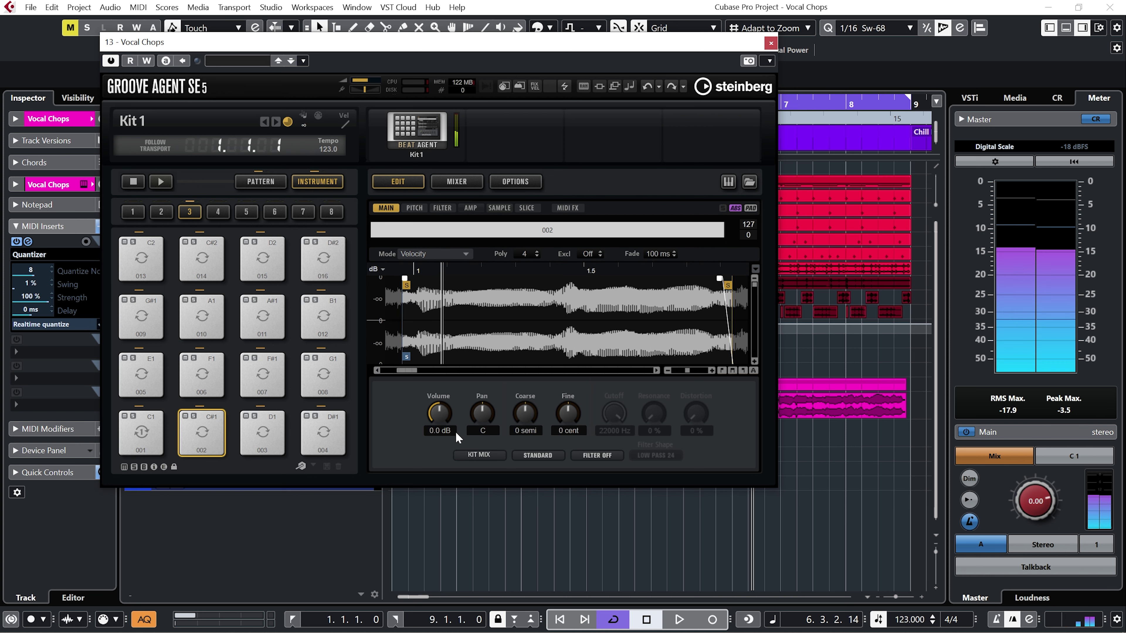
{"action": "left_click", "coordinate": [484, 456]}
{"action": "left_click", "coordinate": [483, 205]}
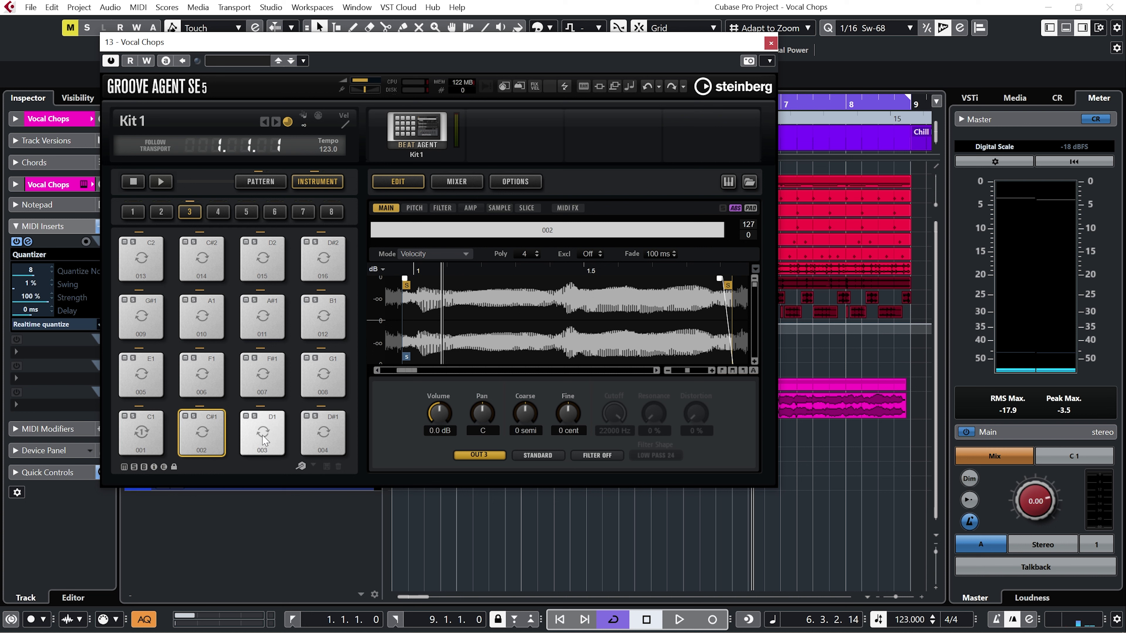
Step: Route pads 003 through 012 to consecutive separate outputs, Out 4 through Out 13
{"action": "left_click", "coordinate": [480, 455]}
{"action": "left_click", "coordinate": [483, 291]}
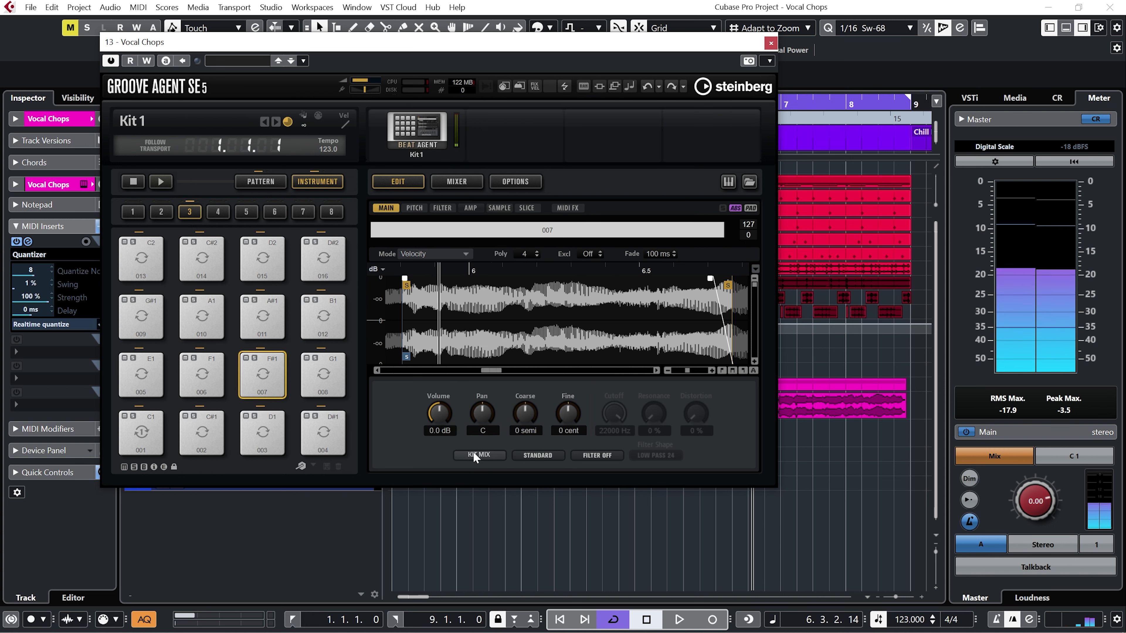
{"action": "left_click", "coordinate": [141, 317]}
{"action": "left_click", "coordinate": [479, 455]}
{"action": "left_click", "coordinate": [492, 306]}
{"action": "left_click", "coordinate": [202, 317]}
{"action": "left_click", "coordinate": [479, 455]}
{"action": "left_click", "coordinate": [492, 320]}
{"action": "left_click", "coordinate": [262, 317]}
{"action": "left_click", "coordinate": [479, 455]}
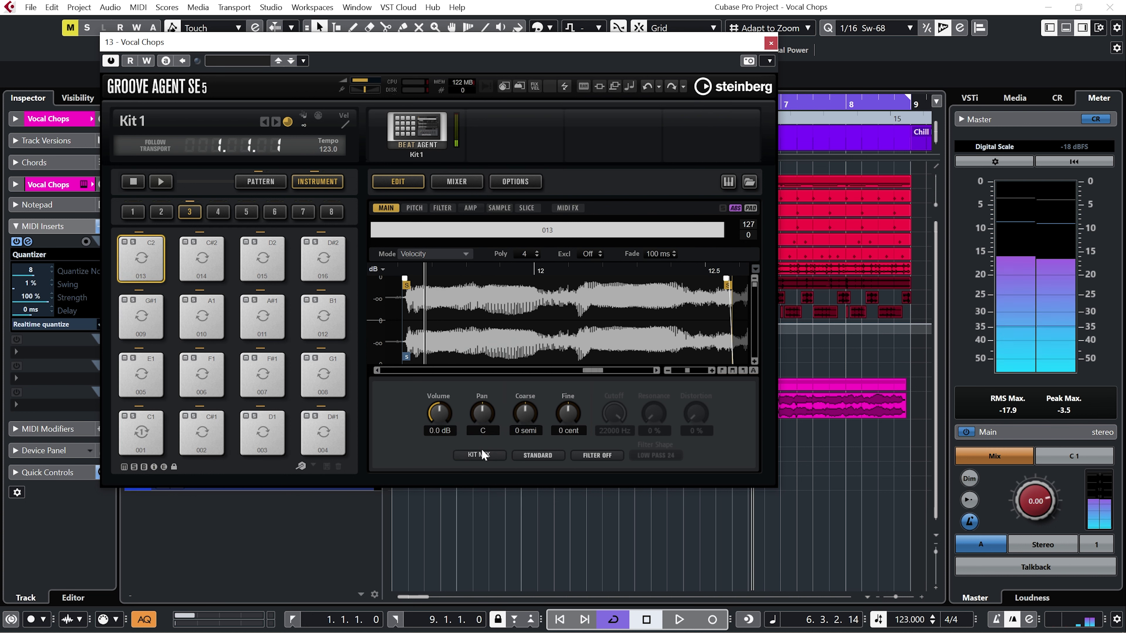
Step: Route pads 013 through 016 to Out 14, Out 15, Out 16 and Out 17
{"action": "left_click", "coordinate": [508, 380]}
{"action": "left_click", "coordinate": [263, 259]}
{"action": "left_click", "coordinate": [479, 455]}
{"action": "left_click", "coordinate": [510, 392]}
{"action": "left_click", "coordinate": [323, 258]}
{"action": "left_click", "coordinate": [479, 455]}
{"action": "left_click", "coordinate": [512, 406]}
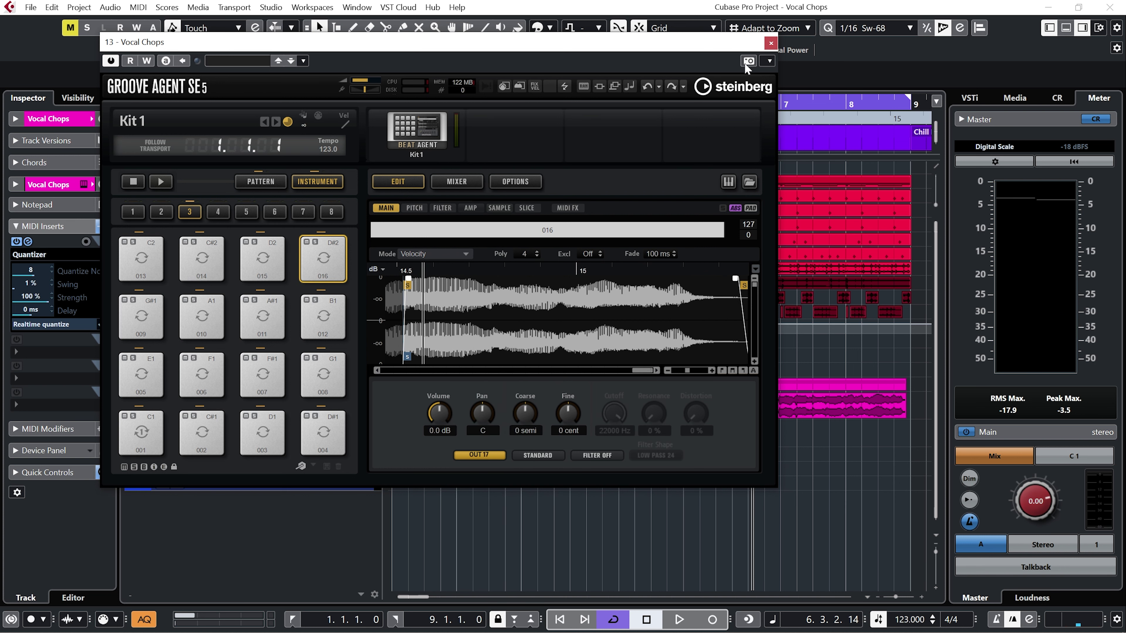
Step: Close the instrument window, show the MixConsole, and open the plug-in selection for channel 001's first insert slot
{"action": "left_click", "coordinate": [770, 43]}
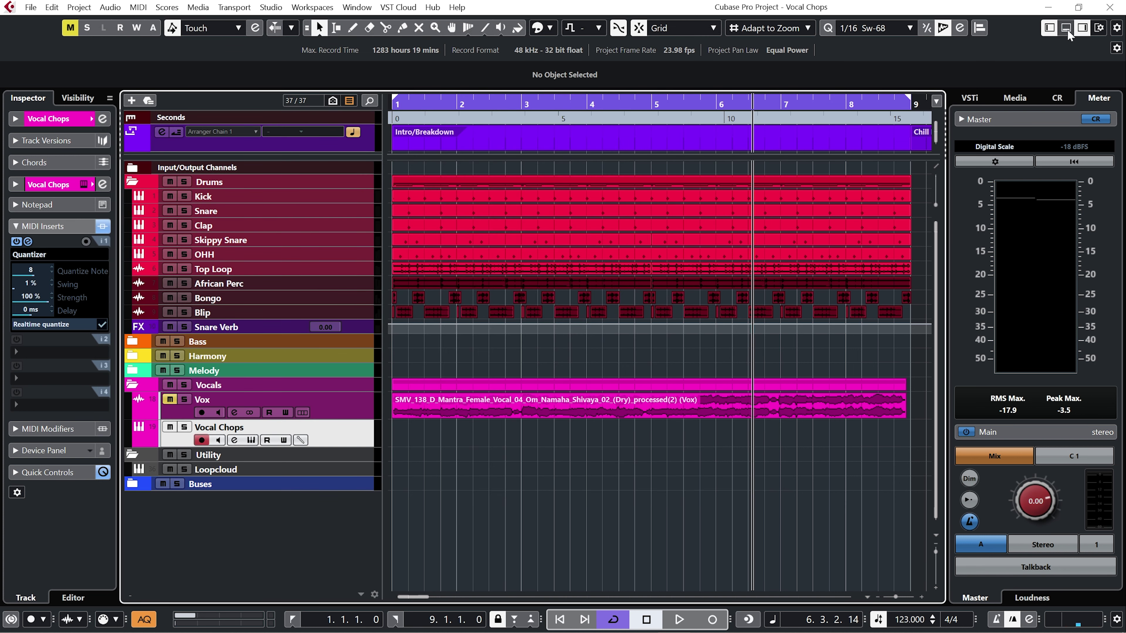
{"action": "left_click", "coordinate": [1066, 28]}
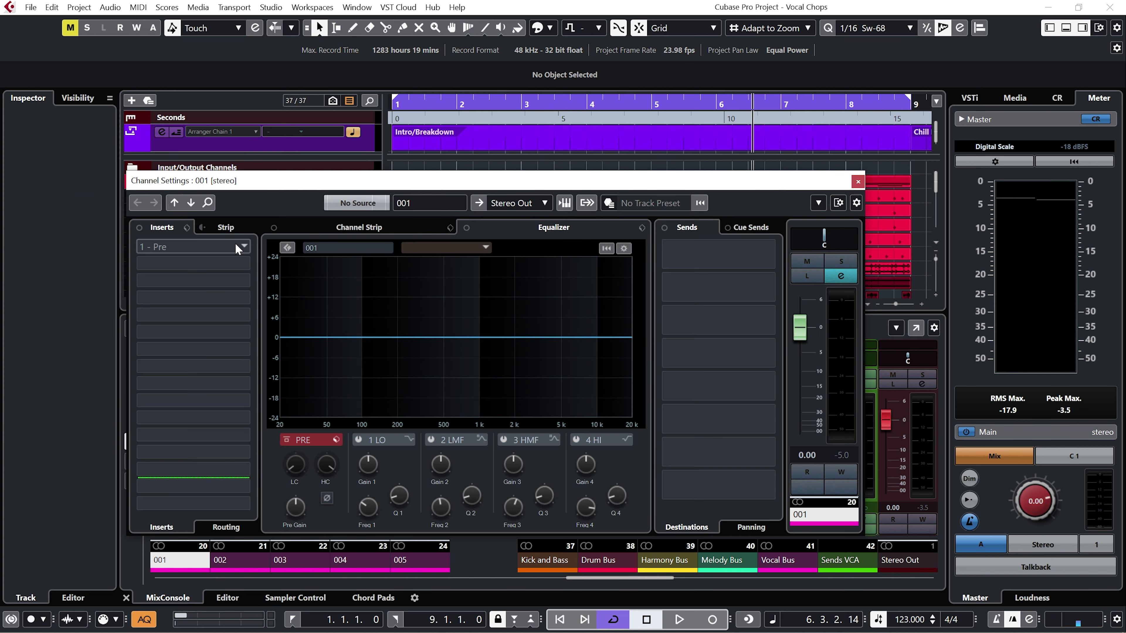
{"action": "left_click", "coordinate": [235, 245]}
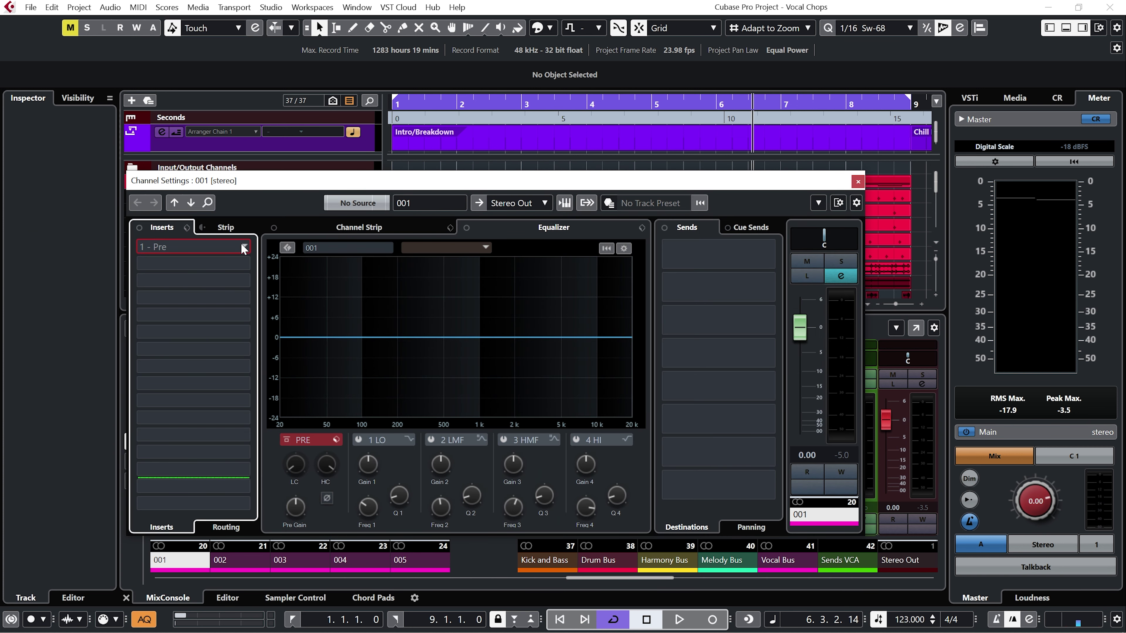
{"action": "left_click", "coordinate": [286, 184]}
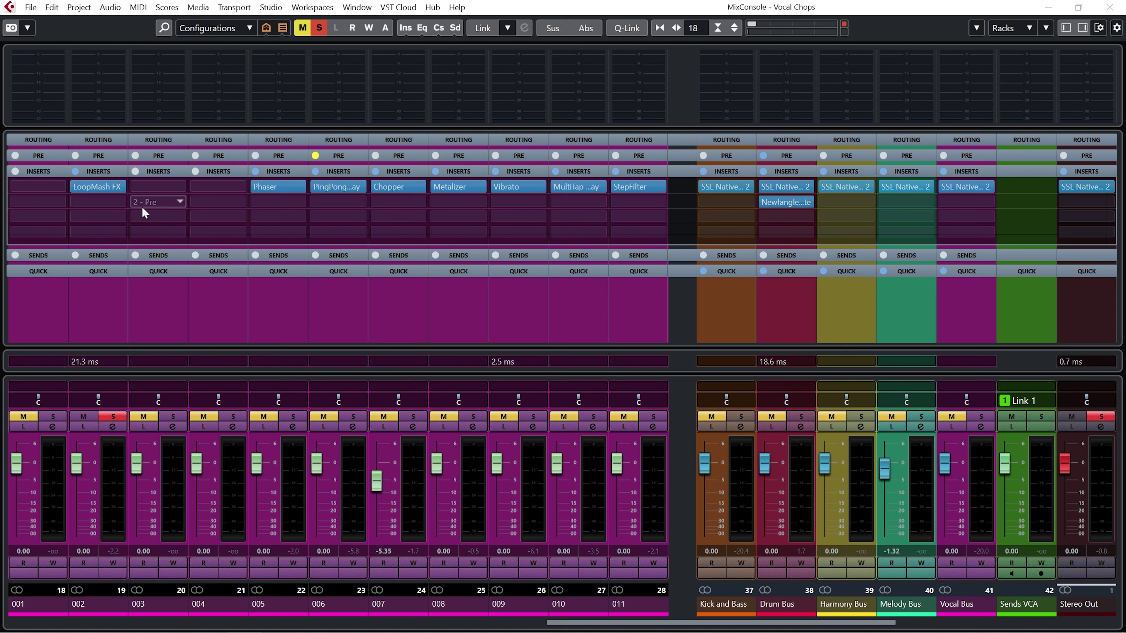
Step: Open the LoopMash FX insert on channel 002 and bypass it
{"action": "left_click", "coordinate": [90, 190]}
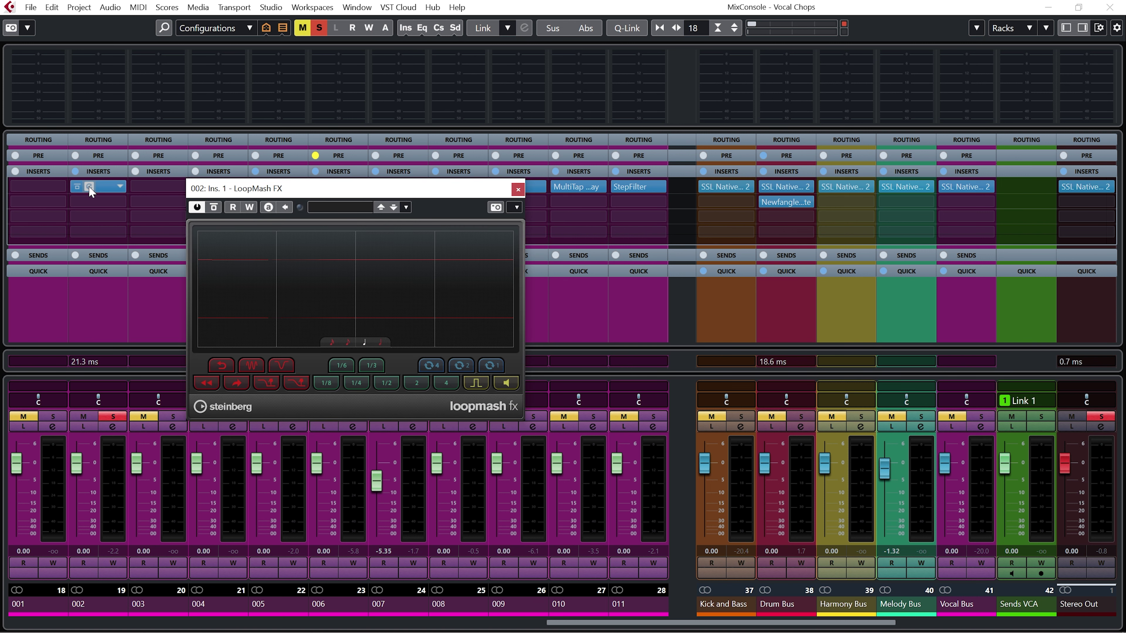
{"action": "left_click", "coordinate": [78, 187]}
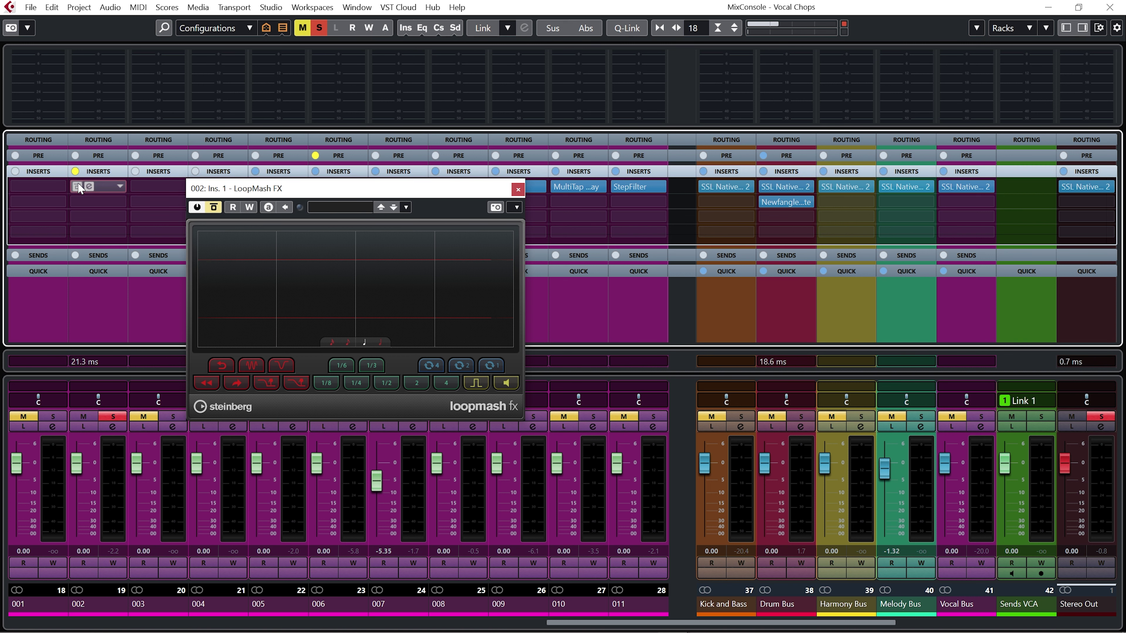
Step: Re-enable LoopMash FX on channel 002, then audition channel 005 and switch its bypassed Phaser back on
{"action": "left_click", "coordinate": [78, 187]}
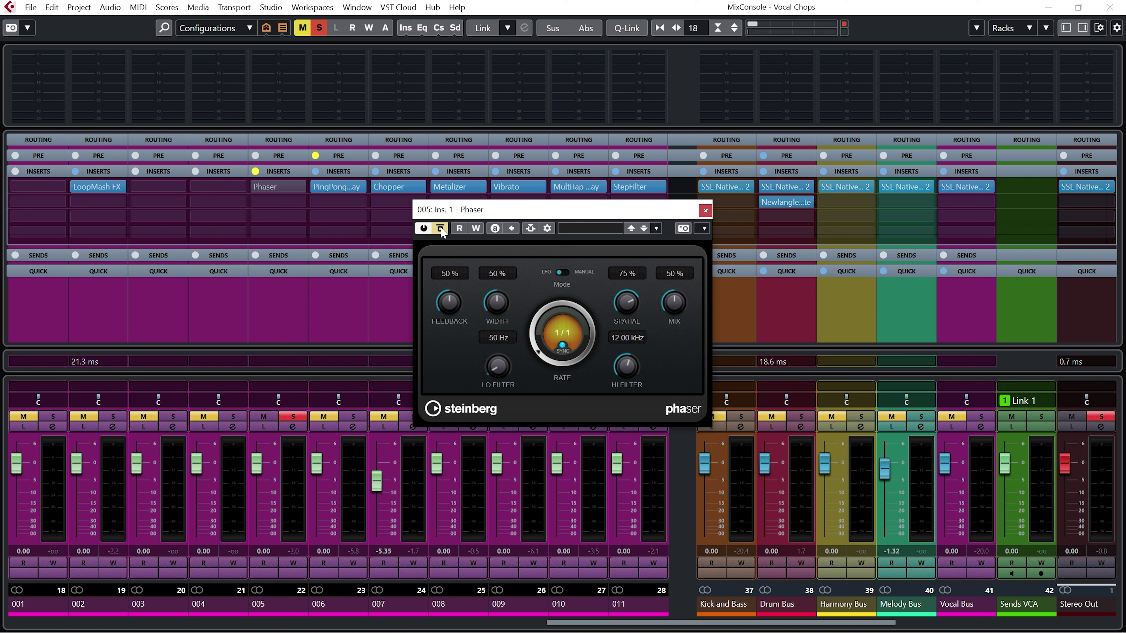
{"action": "key", "text": "space"}
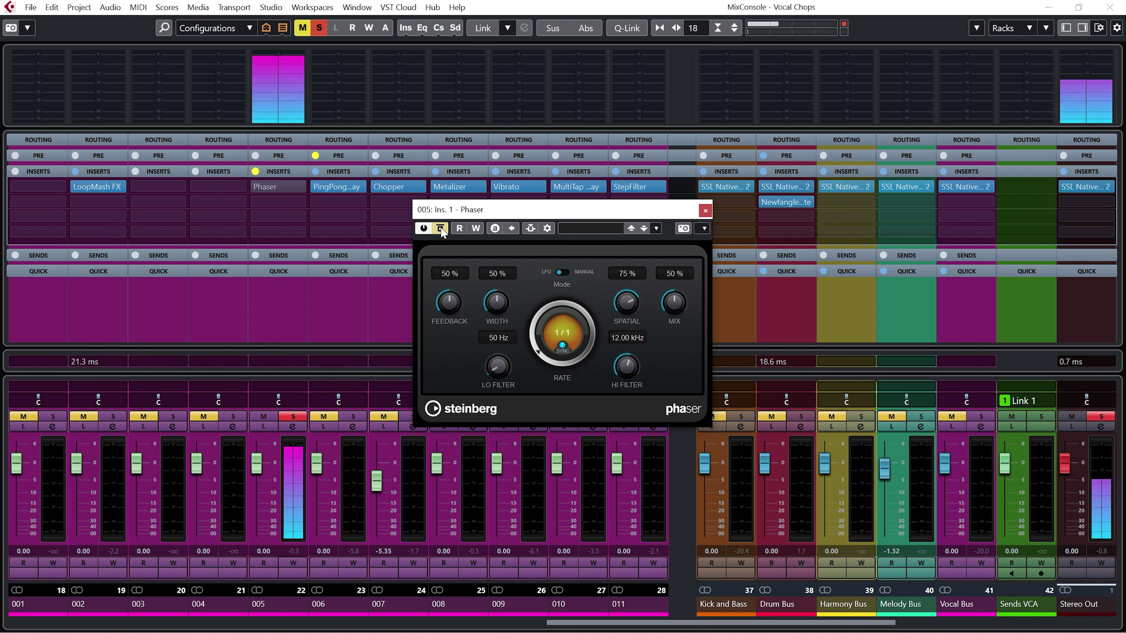
{"action": "left_click", "coordinate": [440, 228]}
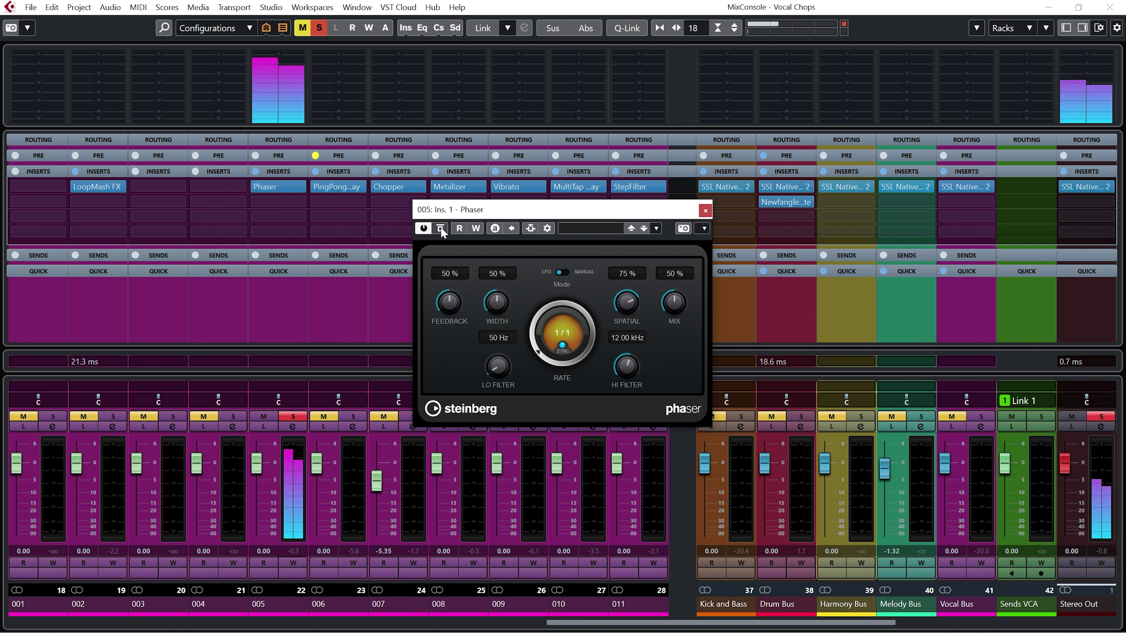
Step: View the PingPongDelay insert on channel 006, close its editor, and open the Chopper insert on channel 007
{"action": "left_click", "coordinate": [330, 187]}
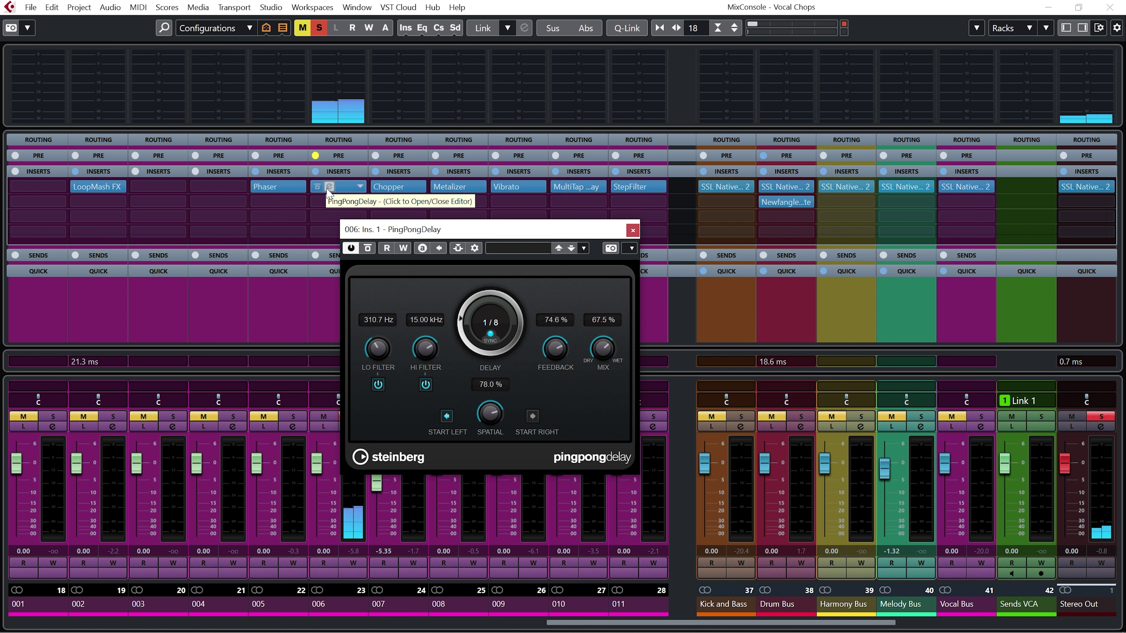
{"action": "left_click", "coordinate": [633, 229]}
{"action": "left_click", "coordinate": [389, 185]}
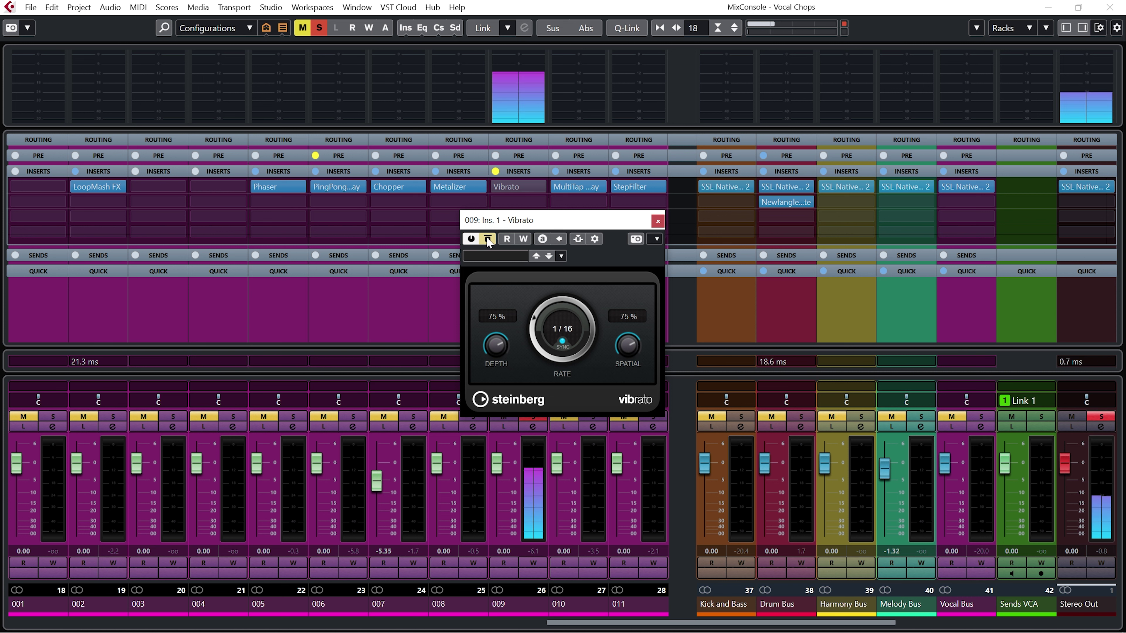
Step: Re-enable the bypassed Vibrato on channel 009 and MultiTap Delay on channel 010, then close the delay's editor
{"action": "left_click", "coordinate": [487, 239]}
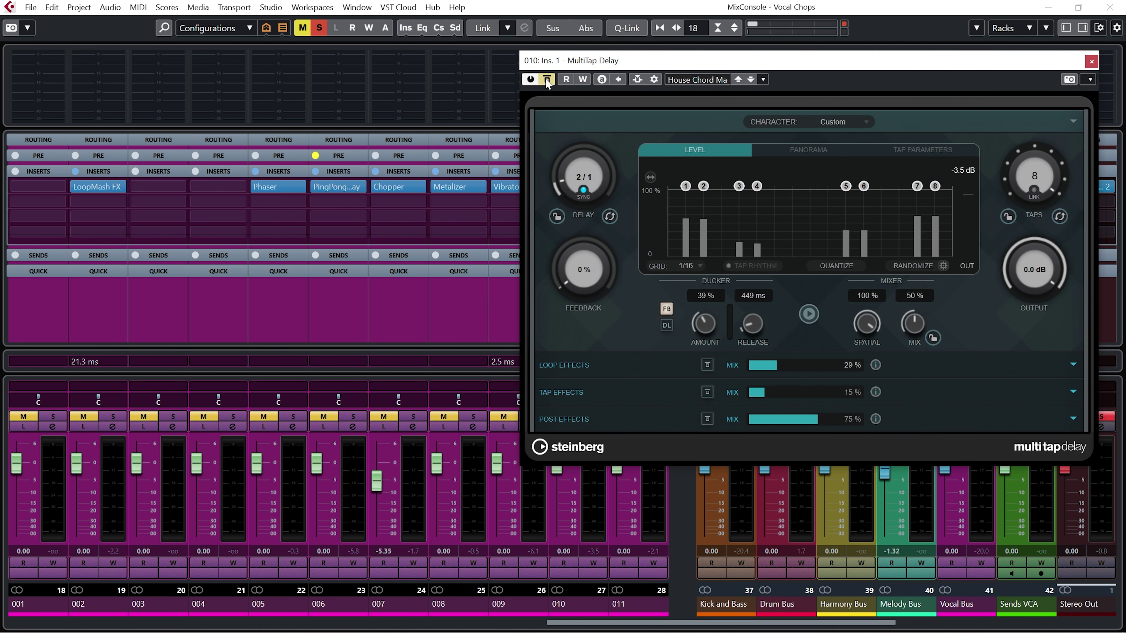
{"action": "left_click", "coordinate": [547, 80]}
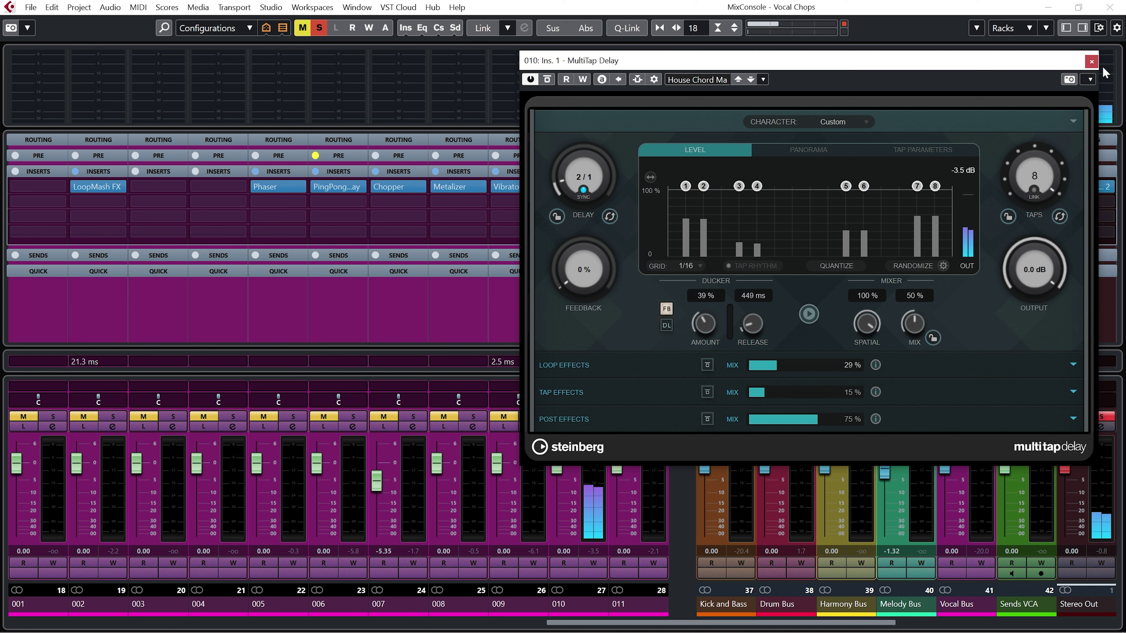
{"action": "left_click", "coordinate": [1091, 61]}
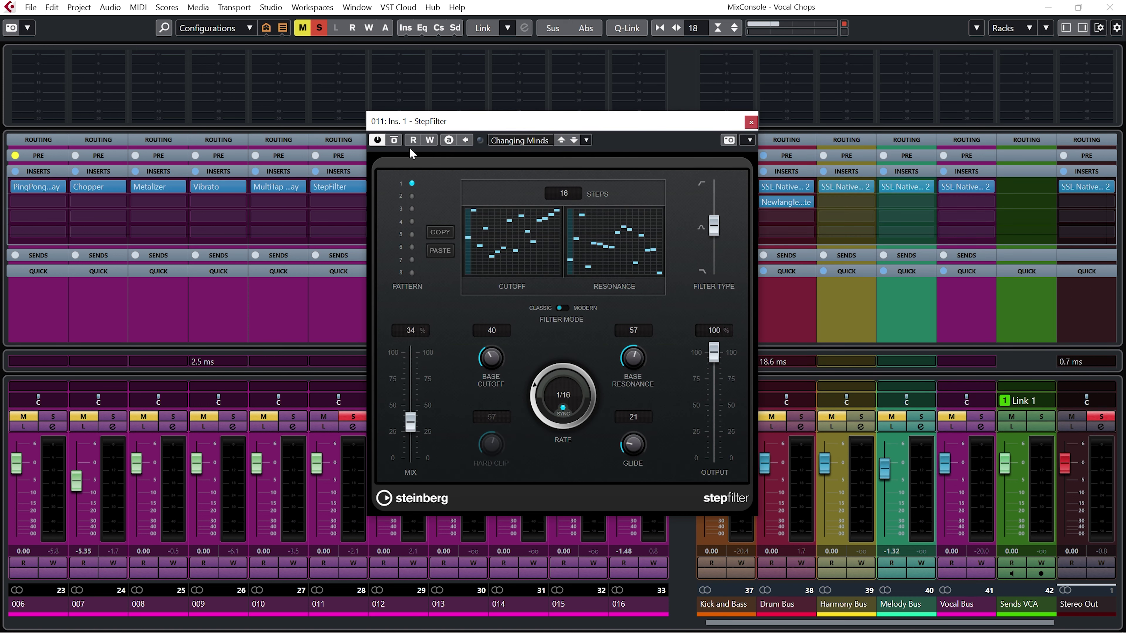
Step: Audition channel 011 with its StepFilter insert bypassed, then re-enabled
{"action": "left_click", "coordinate": [391, 142]}
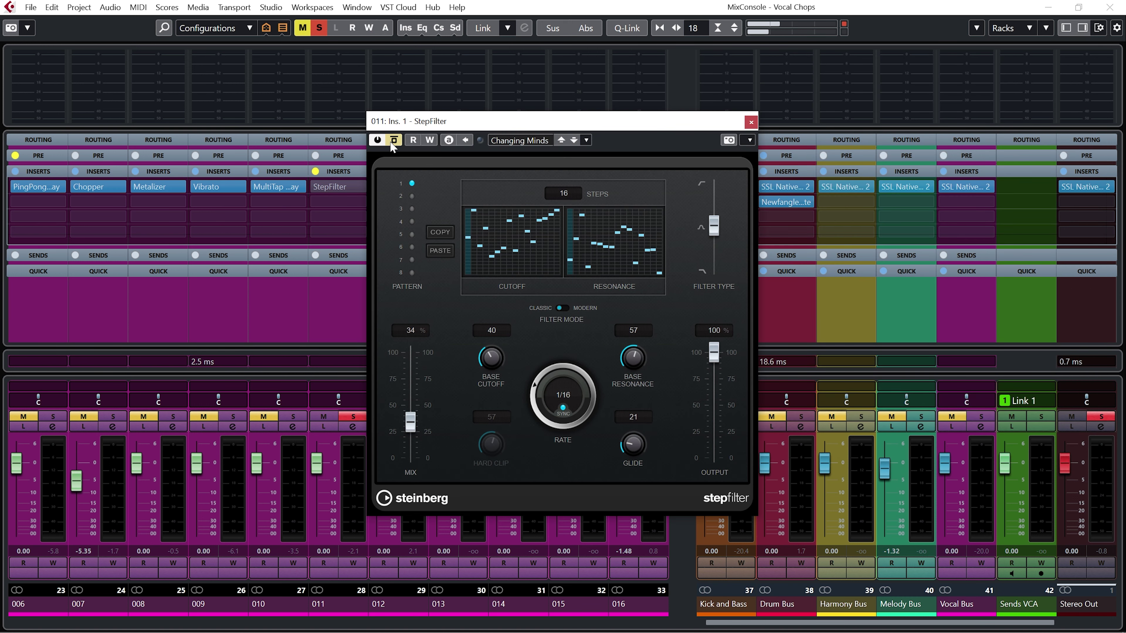
{"action": "key", "text": "space"}
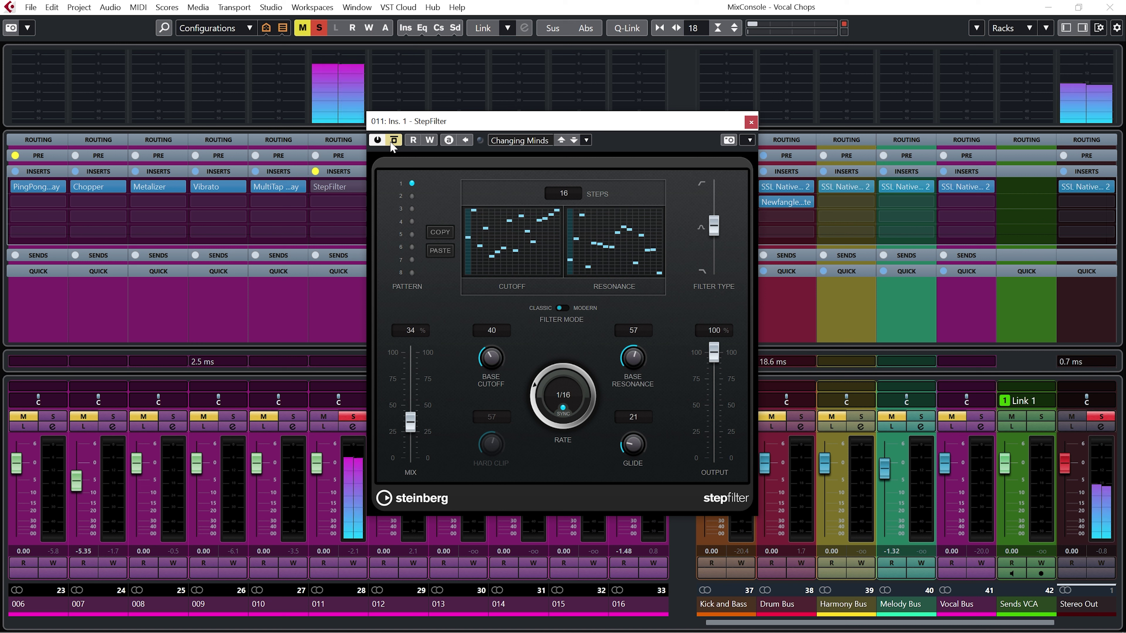
{"action": "left_click", "coordinate": [391, 143]}
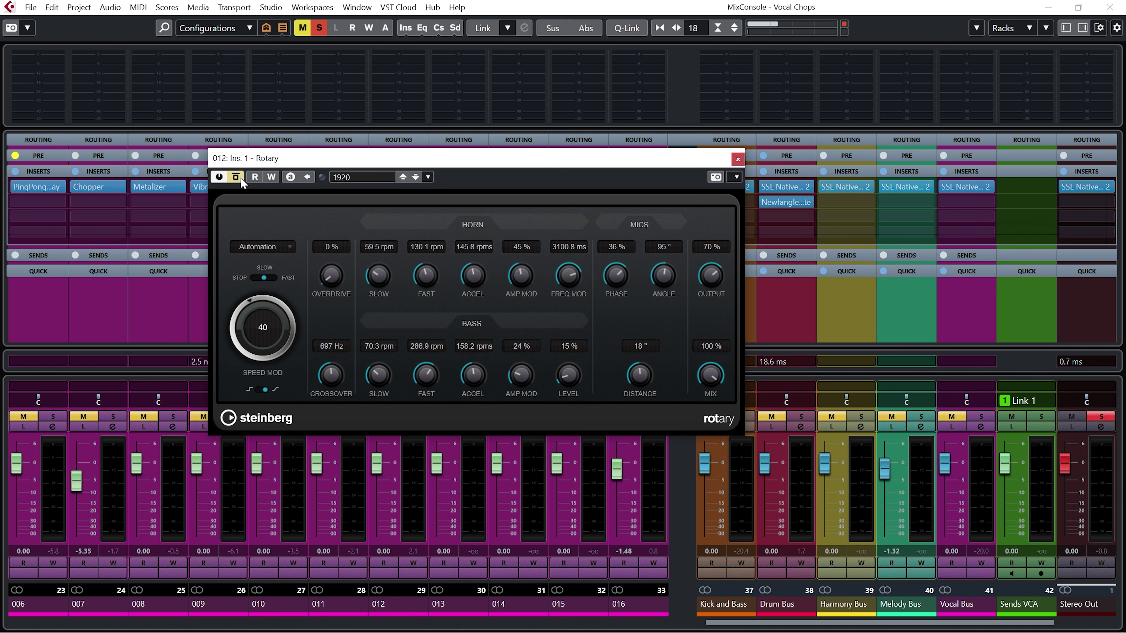
Step: Play channel 012 with Rotary bypassed, re-enable the effect, and unsolo the channel
{"action": "key", "text": "space"}
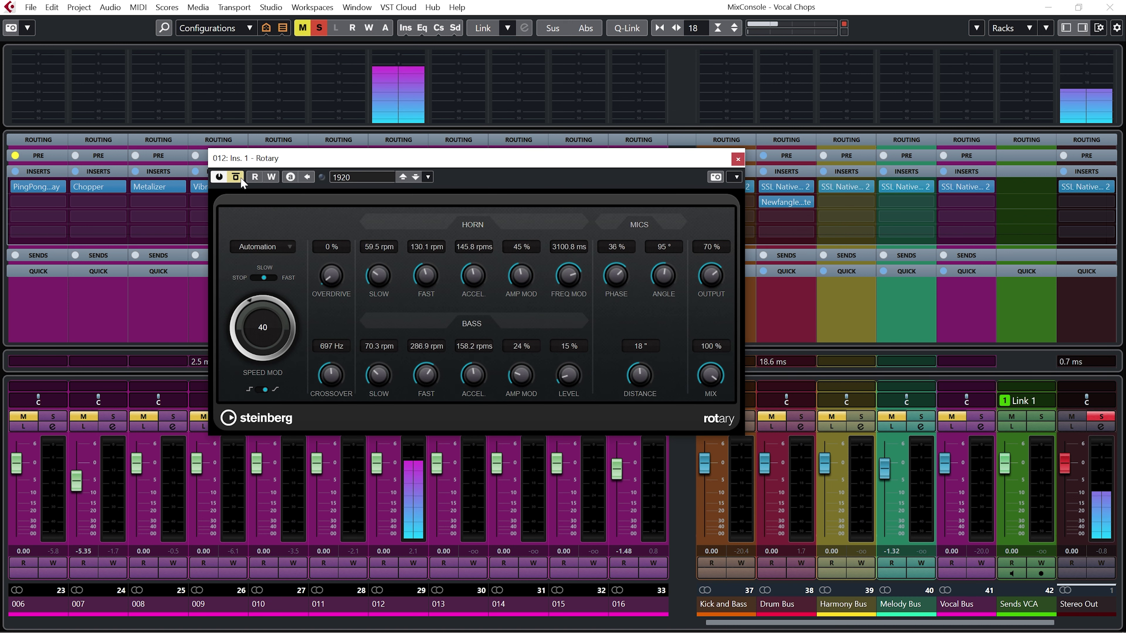
{"action": "left_click", "coordinate": [241, 179]}
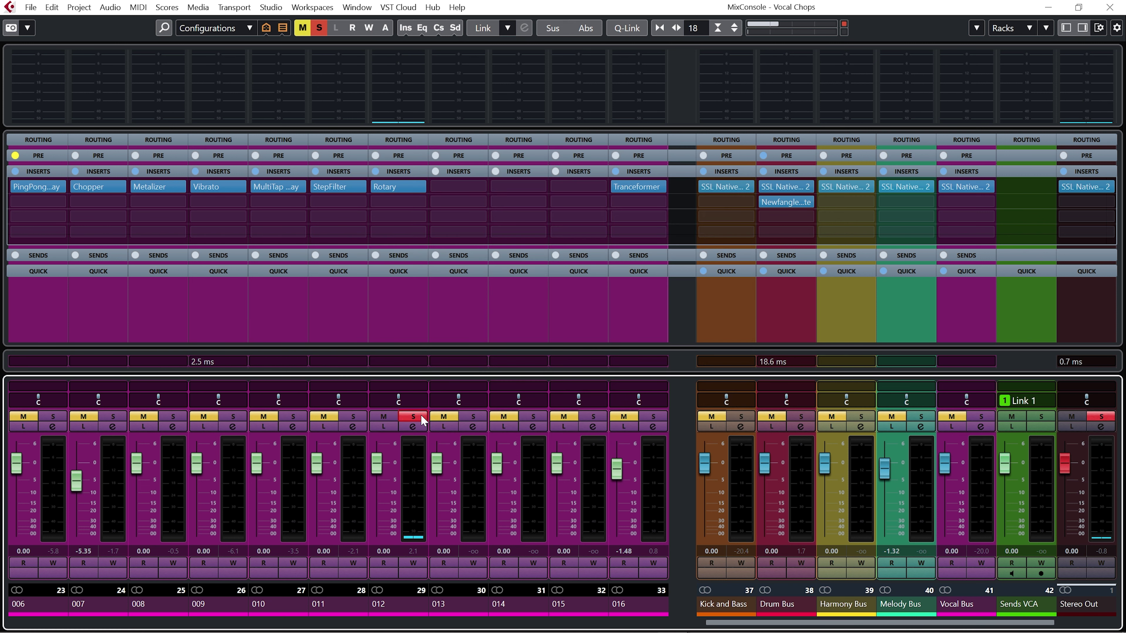
{"action": "left_click", "coordinate": [420, 416]}
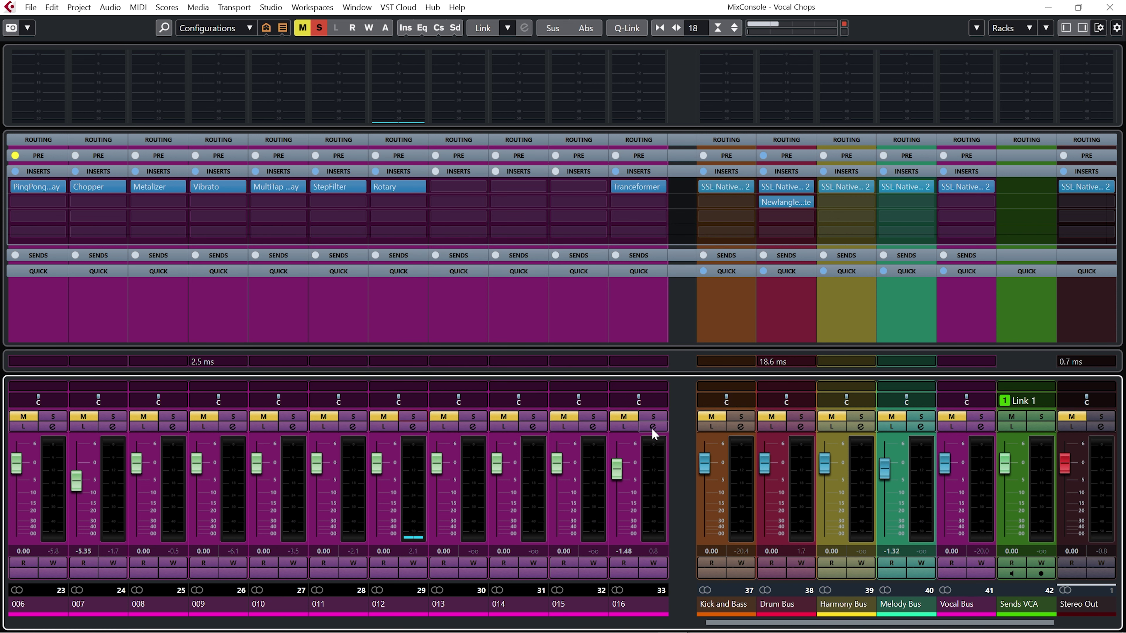
Step: Solo channel 016 and open its Tranceformer insert to audition the effect
{"action": "left_click", "coordinate": [653, 417]}
{"action": "left_click", "coordinate": [624, 187]}
{"action": "left_click", "coordinate": [487, 208]}
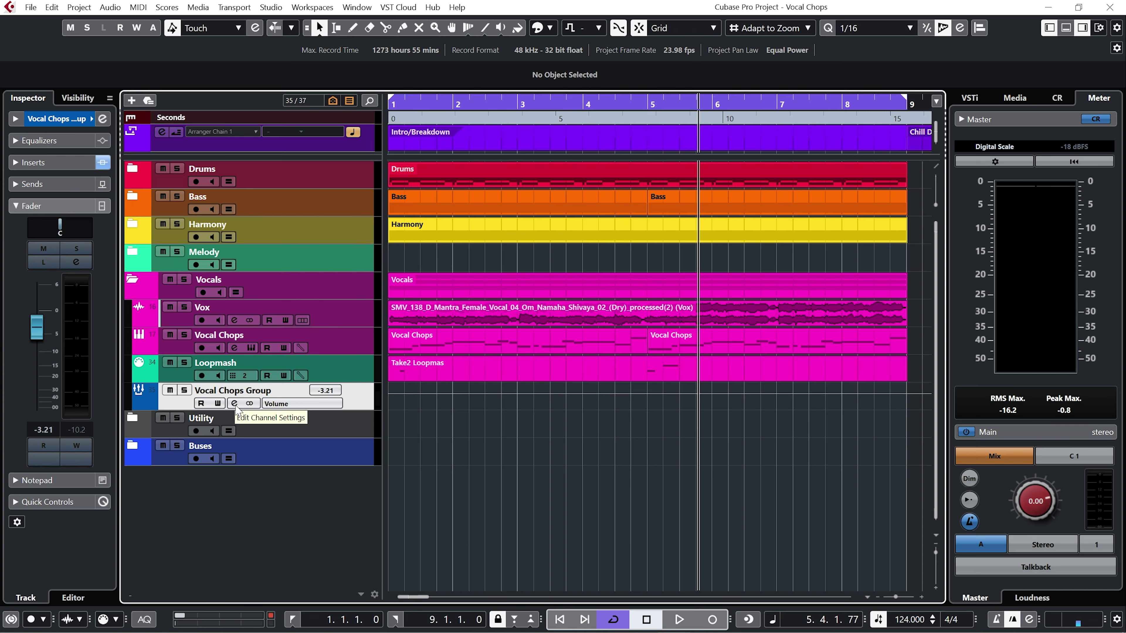
Step: Open the Vocal Chops Group channel settings and view its REVelation and Compressor inserts in turn
{"action": "left_click", "coordinate": [235, 404]}
{"action": "left_click", "coordinate": [177, 247]}
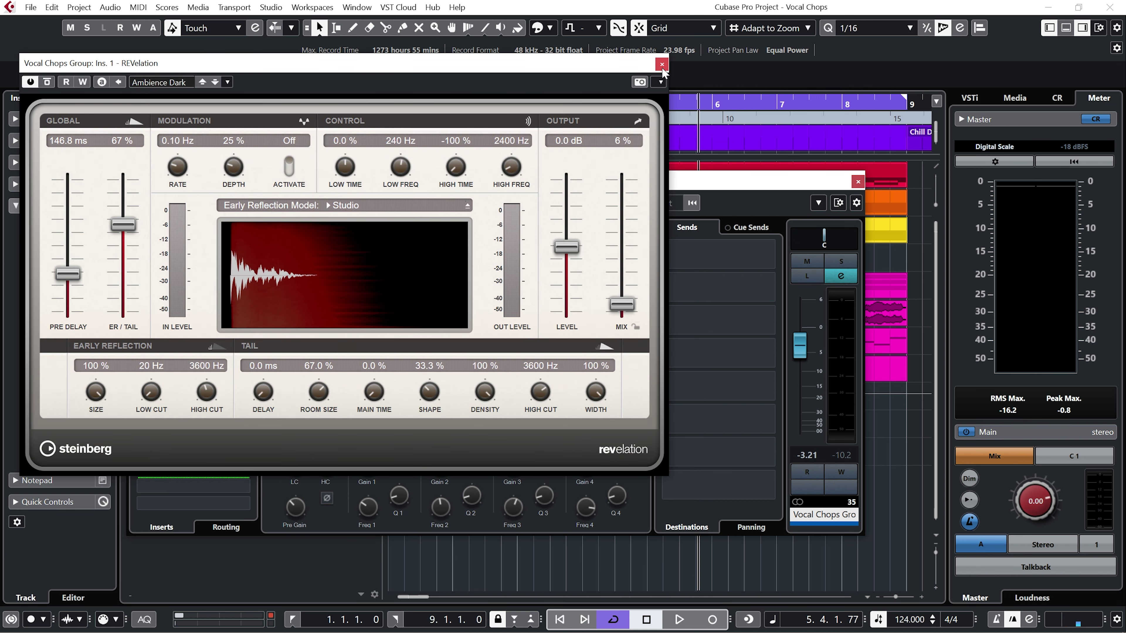
{"action": "left_click", "coordinate": [662, 64]}
{"action": "left_click", "coordinate": [155, 266]}
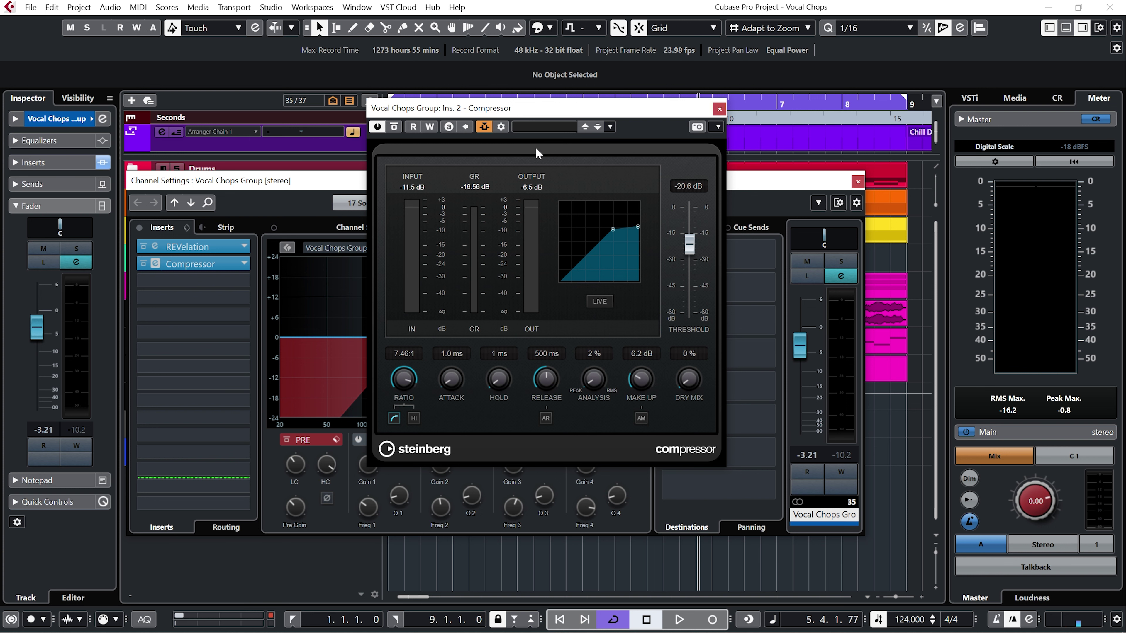
Step: Expand the Drums folder, solo the Kick track, and close the Vocal Chops Group channel settings
{"action": "left_click_drag", "start_coordinate": [287, 189], "coordinate": [525, 182]}
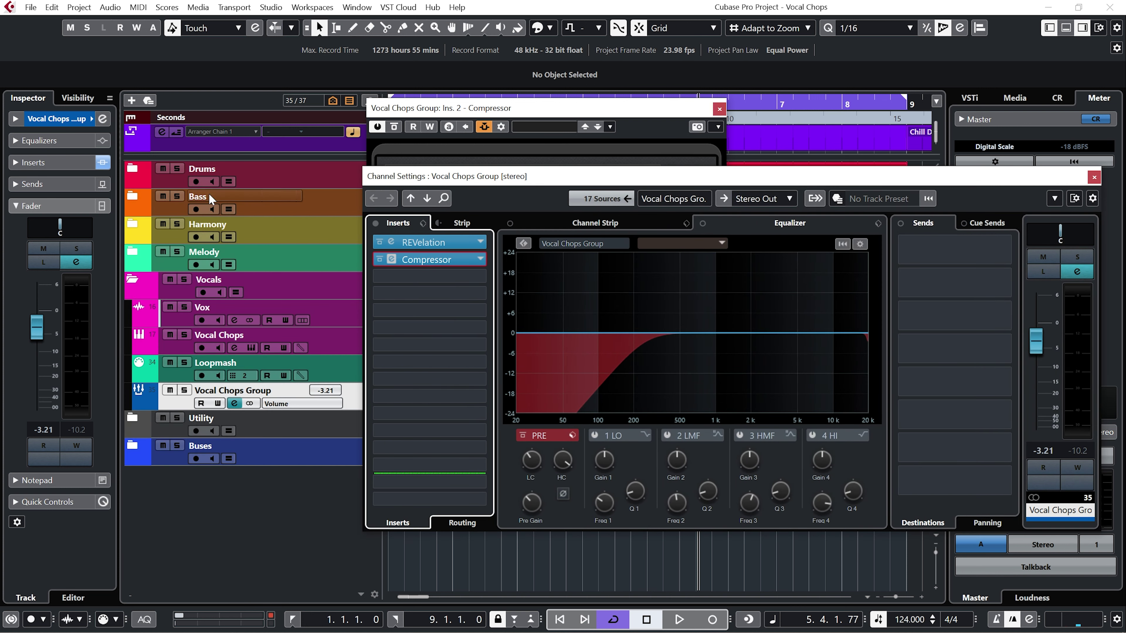
{"action": "left_click", "coordinate": [132, 168]}
{"action": "left_click", "coordinate": [185, 197]}
{"action": "left_click_drag", "start_coordinate": [647, 178], "coordinate": [346, 155]}
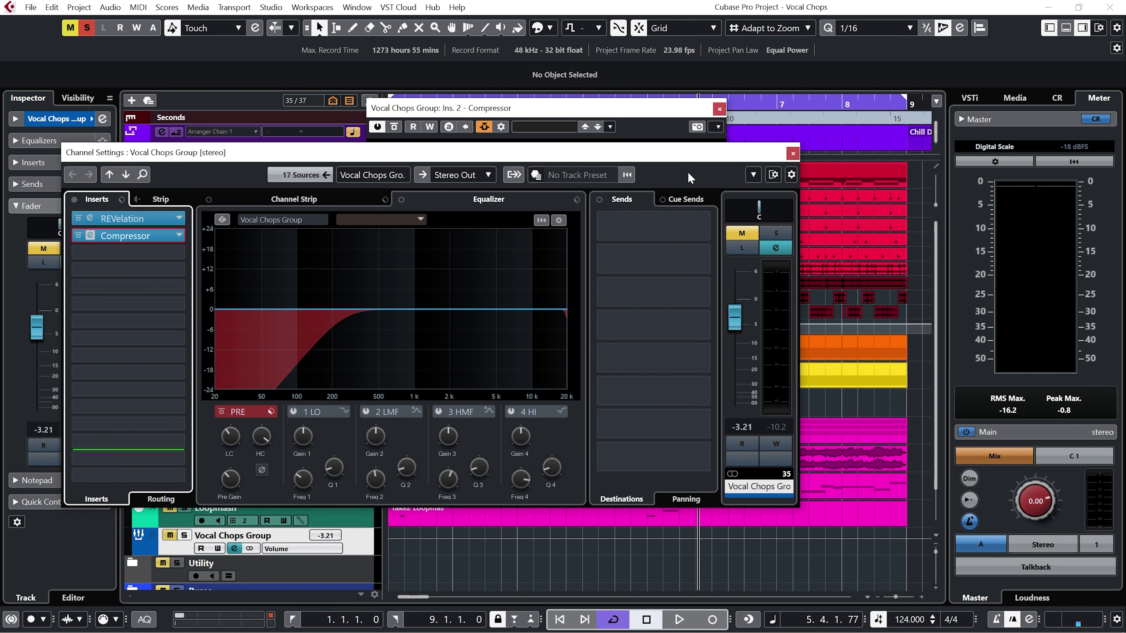
{"action": "left_click", "coordinate": [791, 154]}
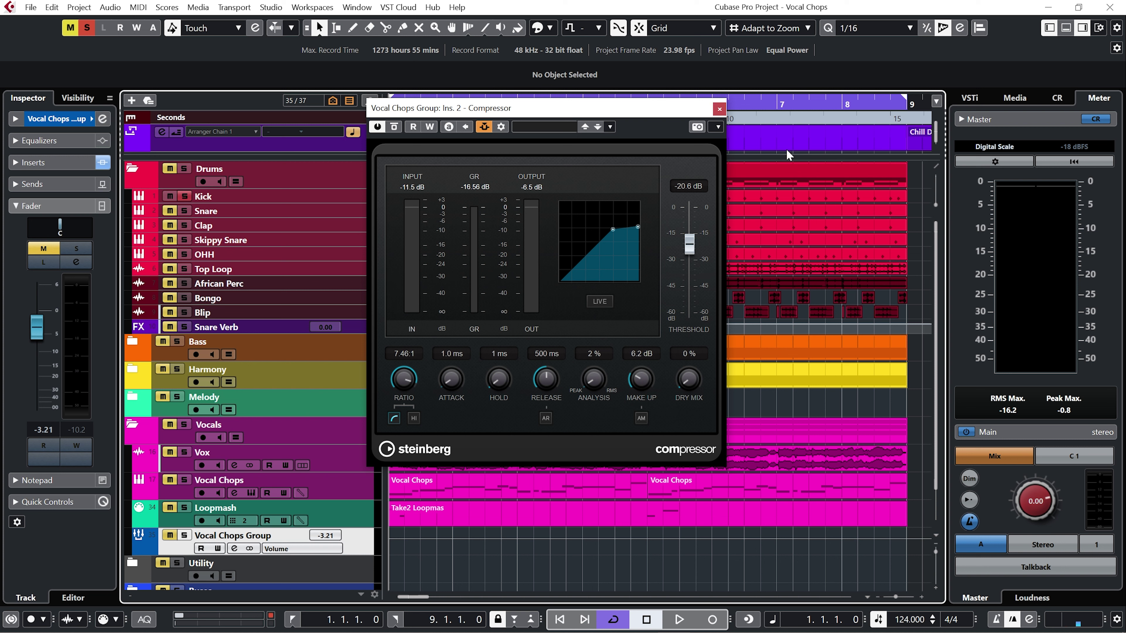
Step: Solo the Vocal Chops Group and play it back to watch the sidechained Compressor respond
{"action": "key", "text": "s"}
{"action": "key", "text": "space"}
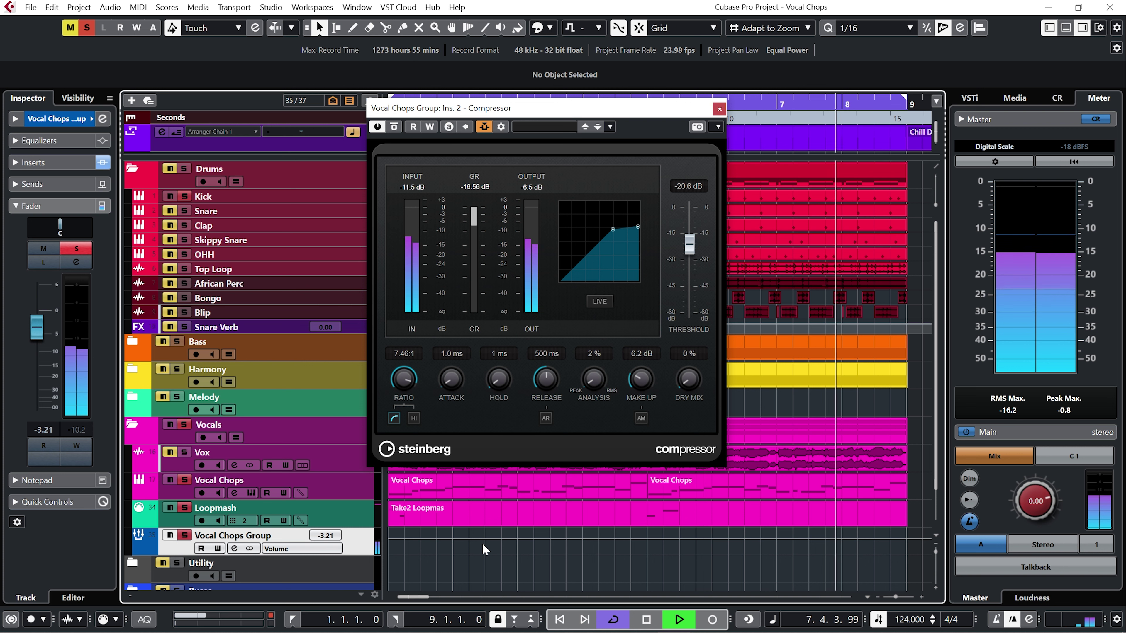
{"action": "key", "text": "space"}
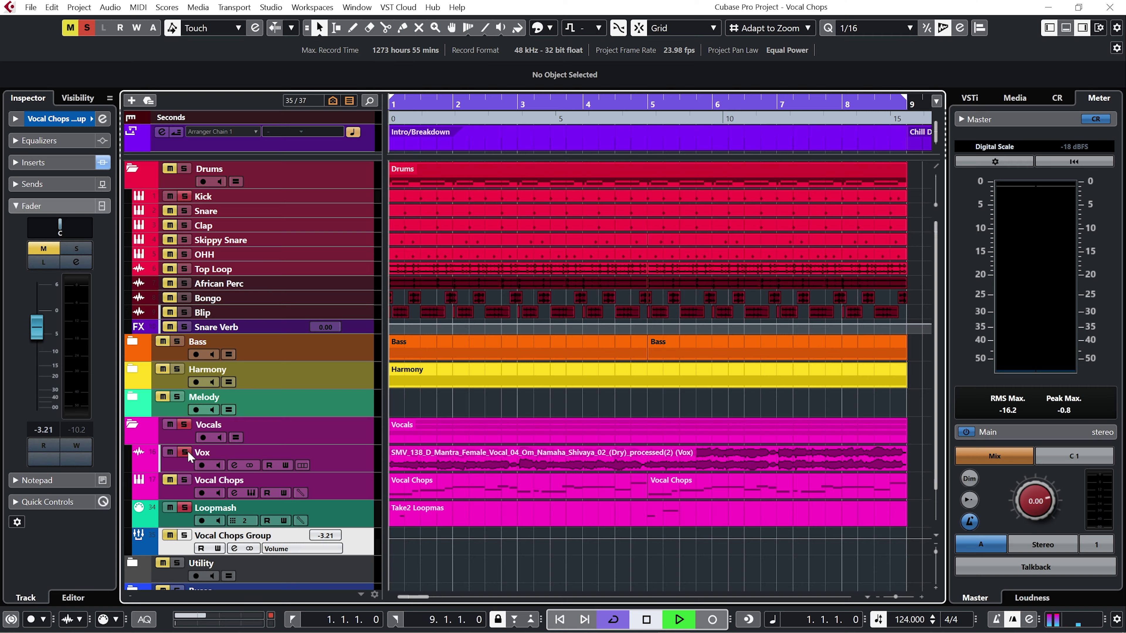
Step: Play the arrangement with the Vox track muted and turn off cycle playback
{"action": "key", "text": "space"}
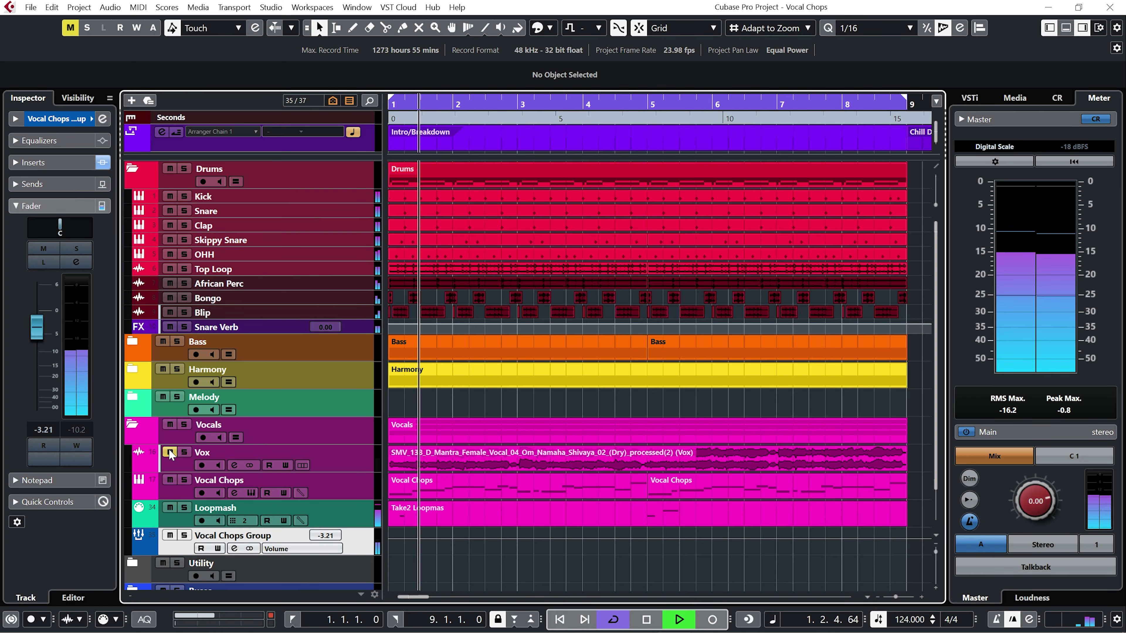
{"action": "key", "text": "KP_Divide"}
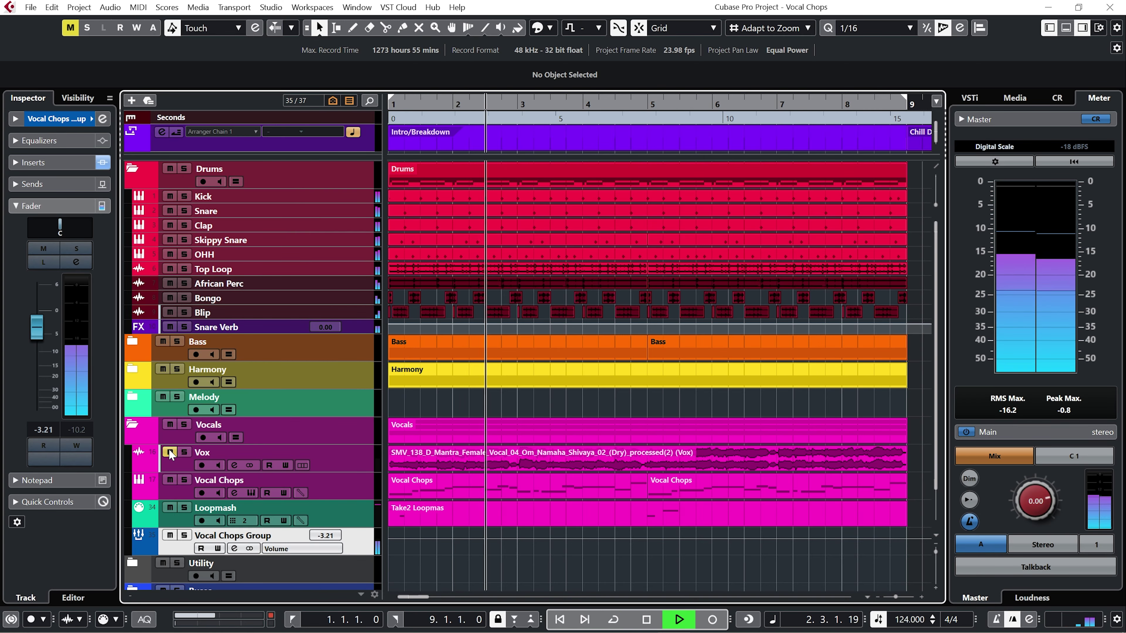